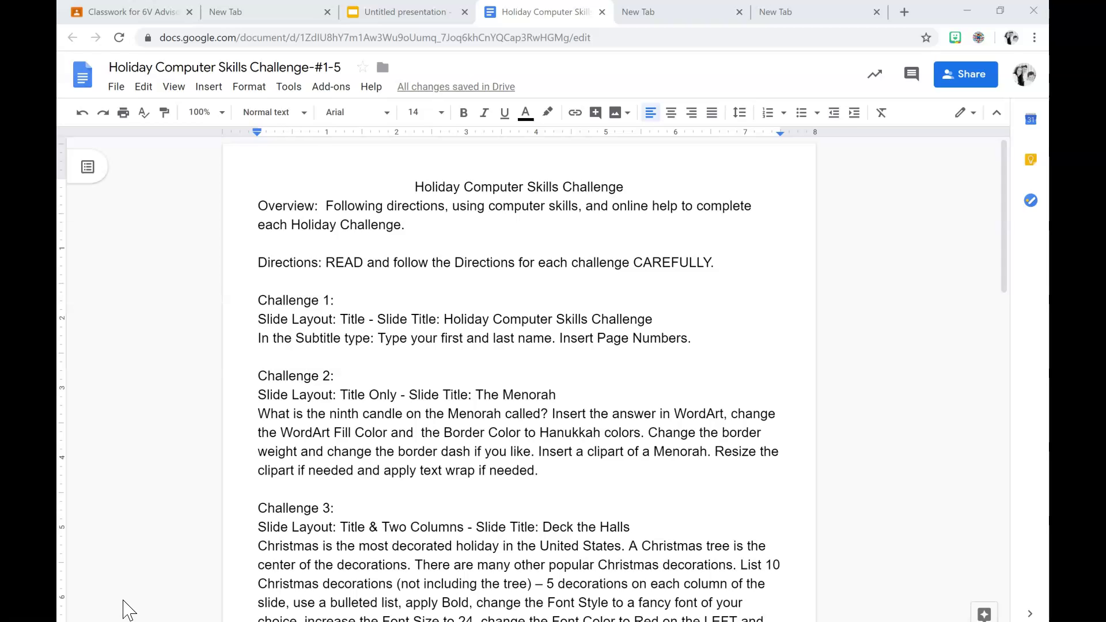
Add a third slide to the presentation using the Title and two columns layout
left_click(373, 18)
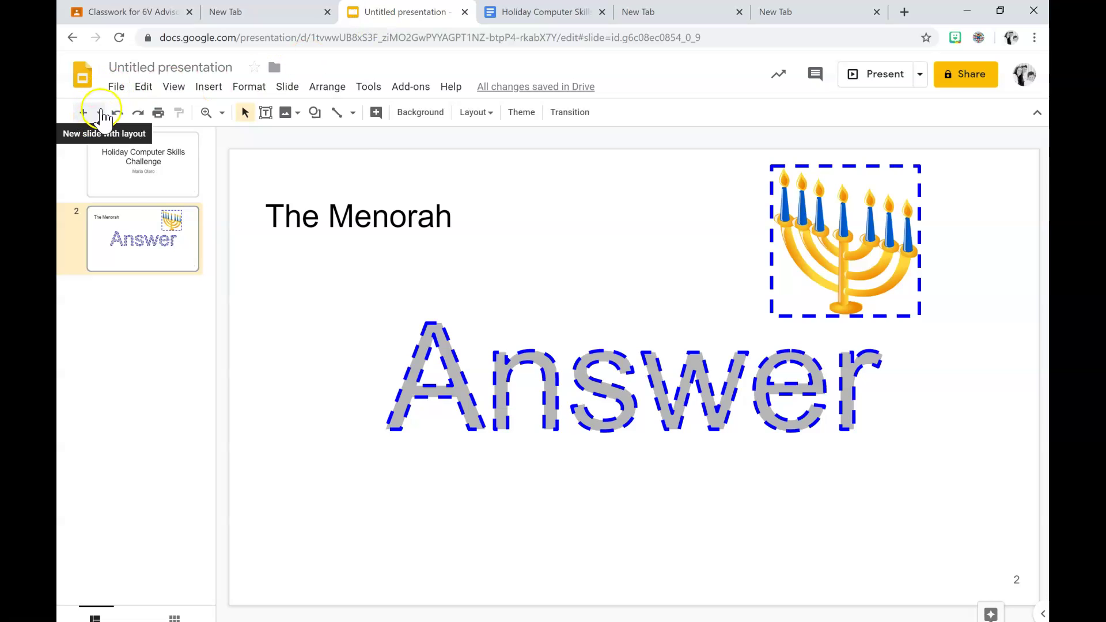
left_click(101, 113)
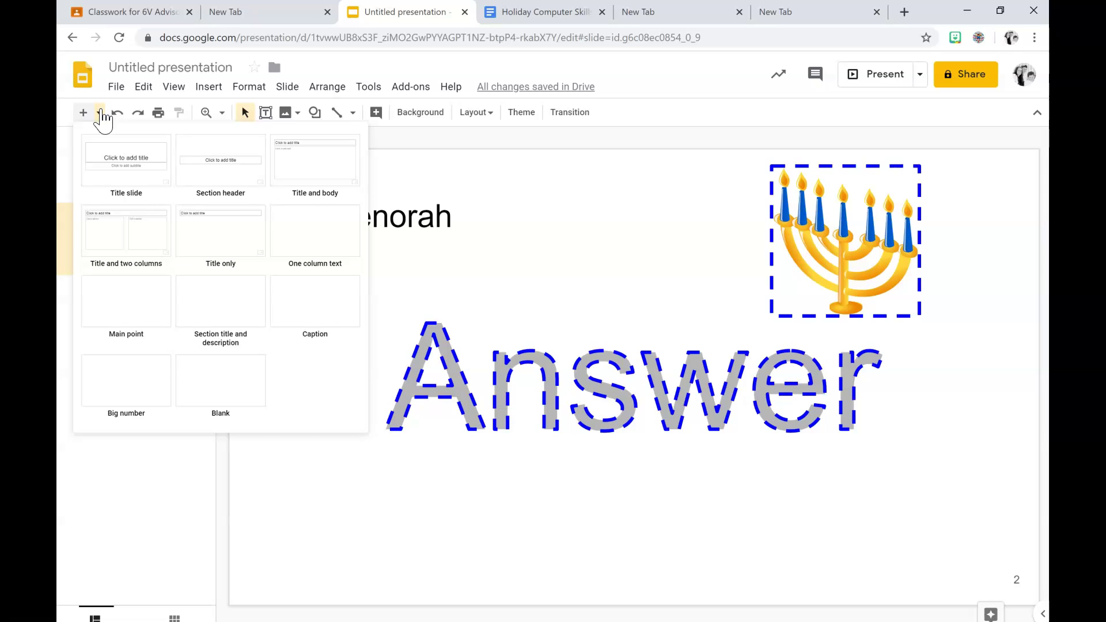
left_click(107, 136)
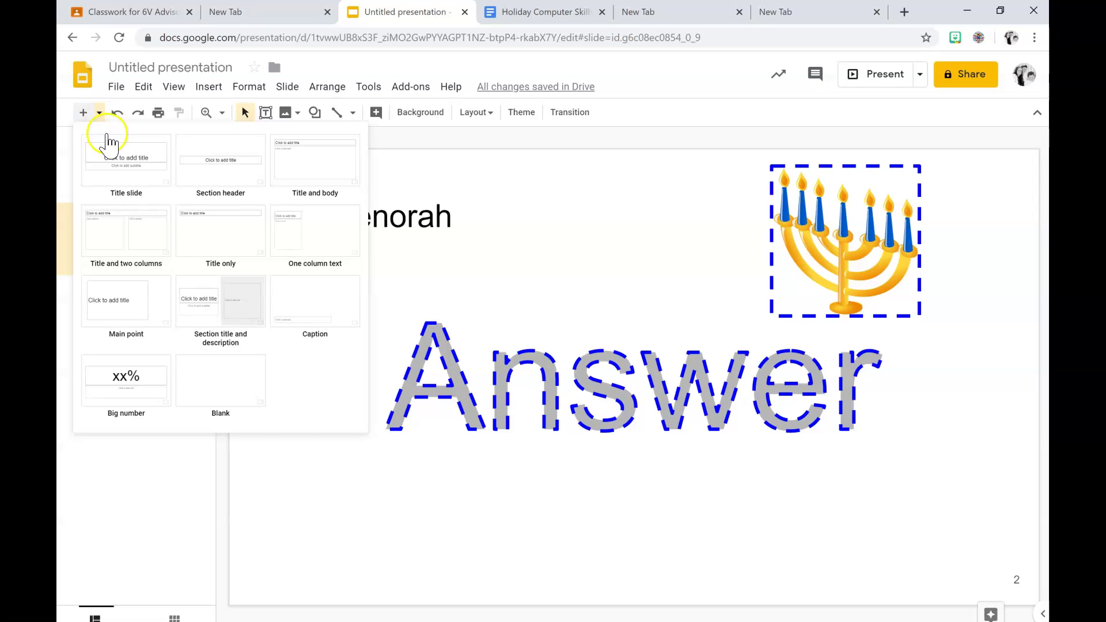
left_click(116, 234)
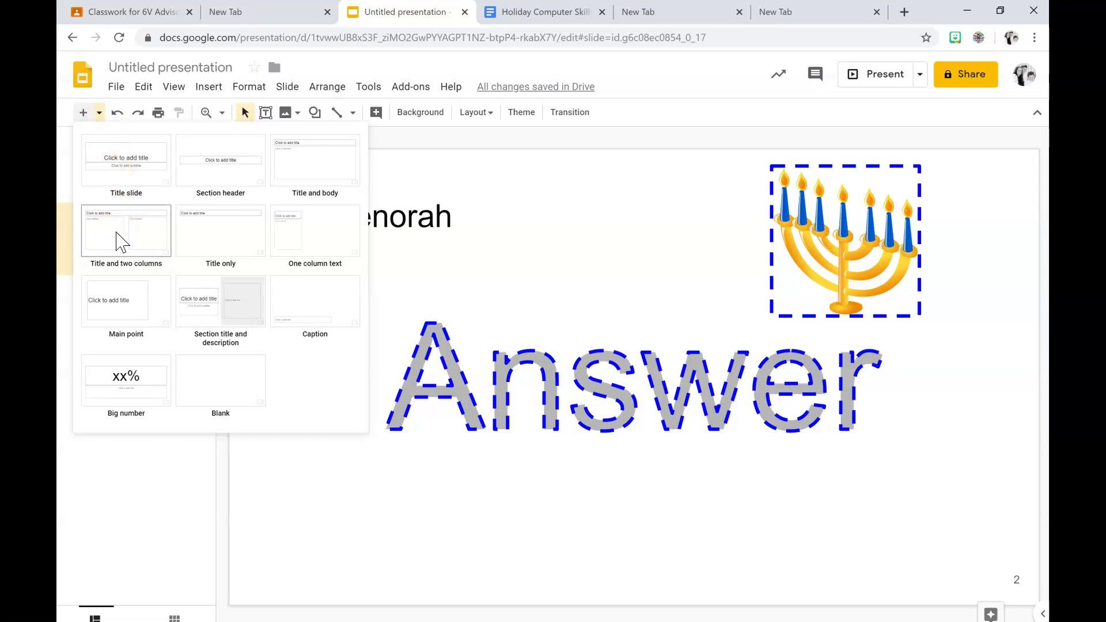
Type 'Deck the Halls' as slide 3's title, then return to the challenge instructions
left_click(524, 12)
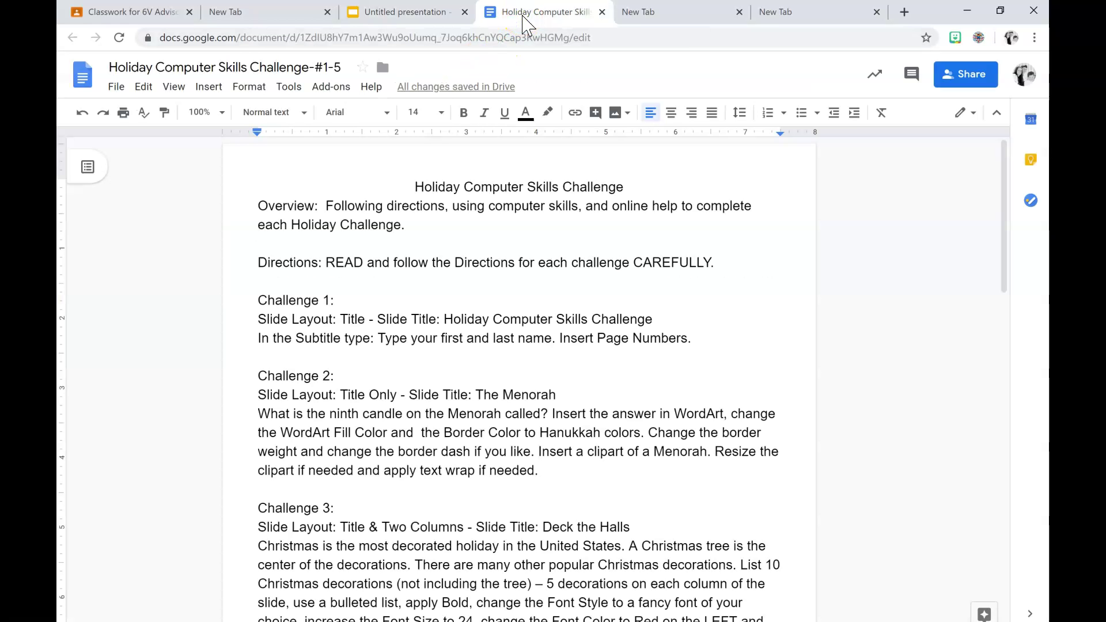
left_click(432, 12)
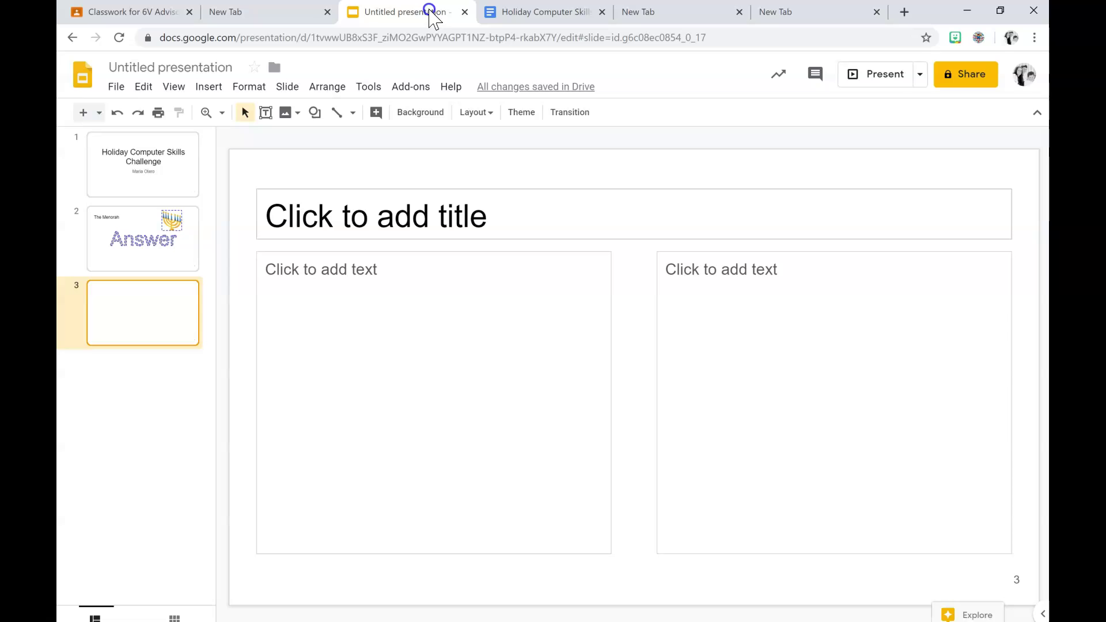
left_click(404, 204)
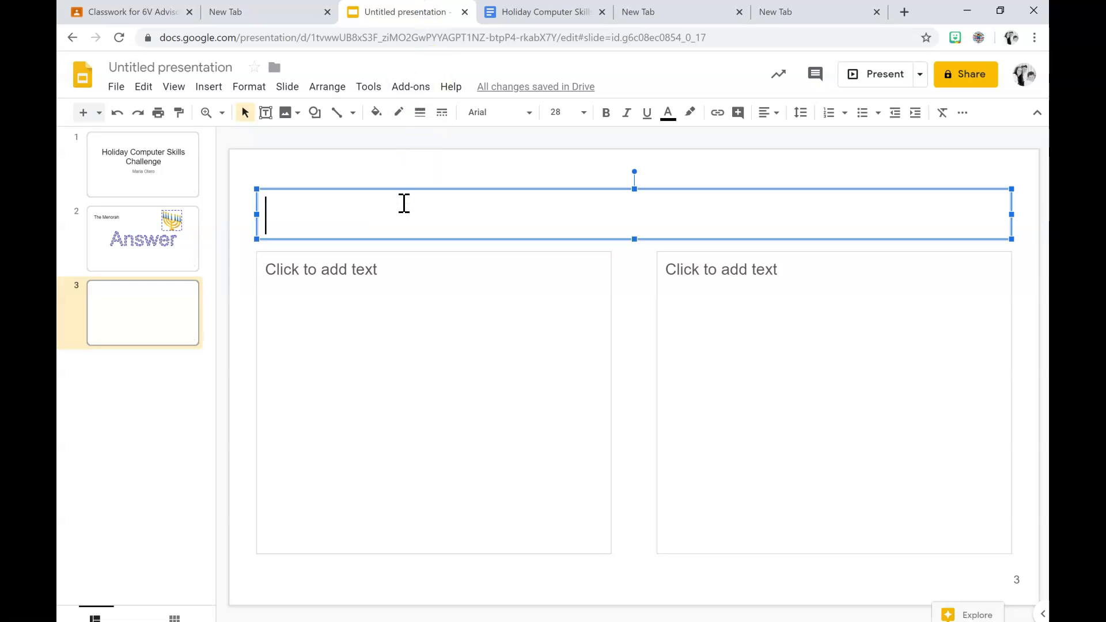
type("De")
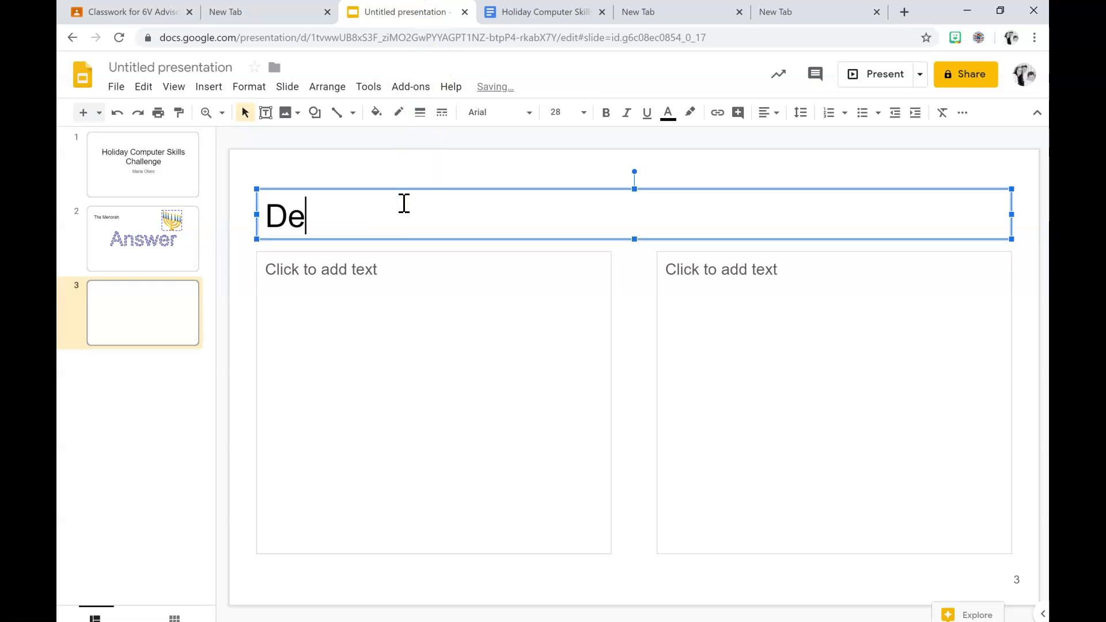
type("ck the H")
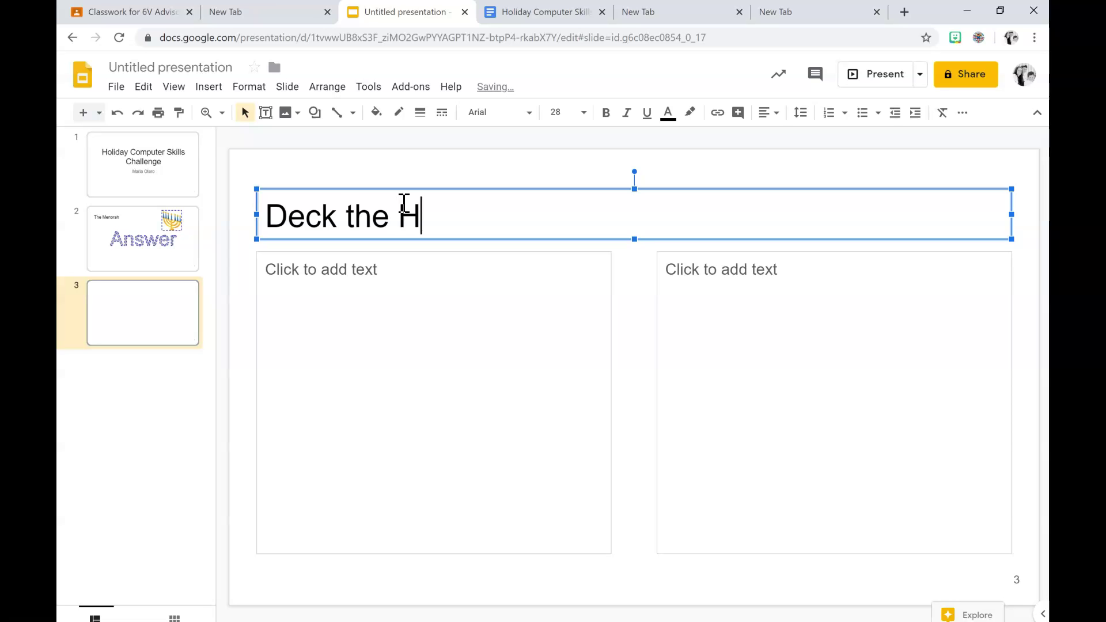
type("alls")
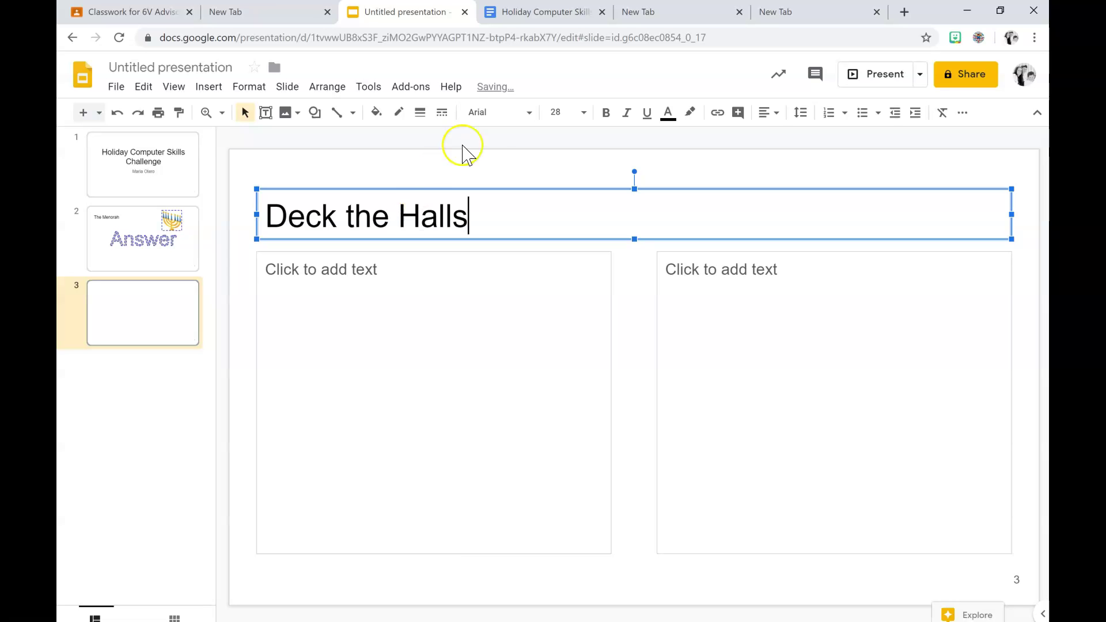
left_click(541, 20)
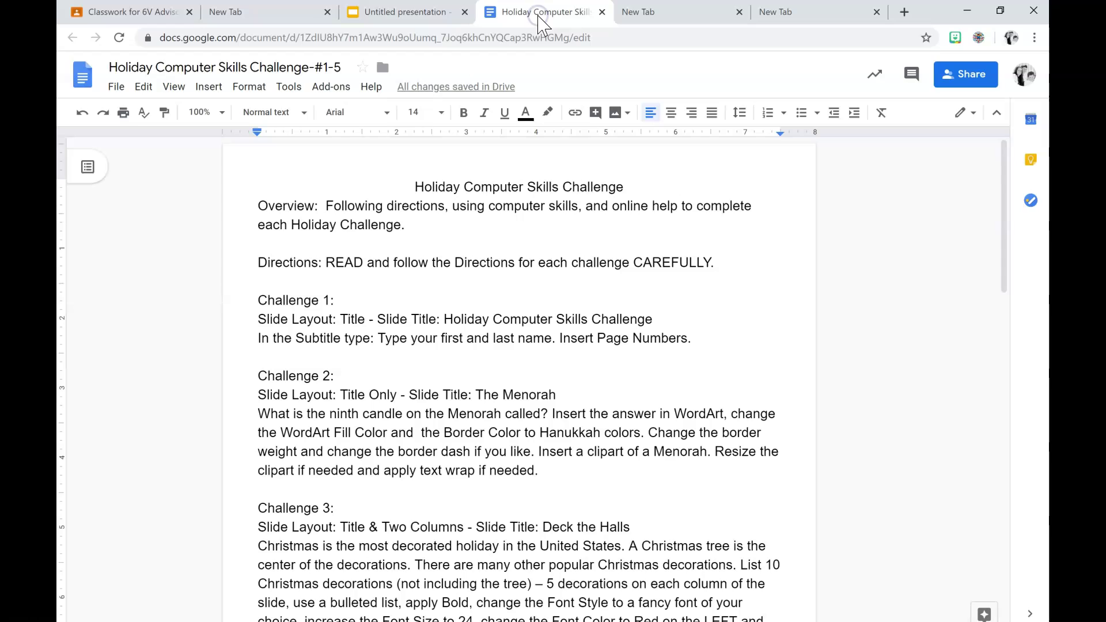
Read down to the Challenge 3 instructions, then go back to the presentation
scroll(547, 377, "down", 1)
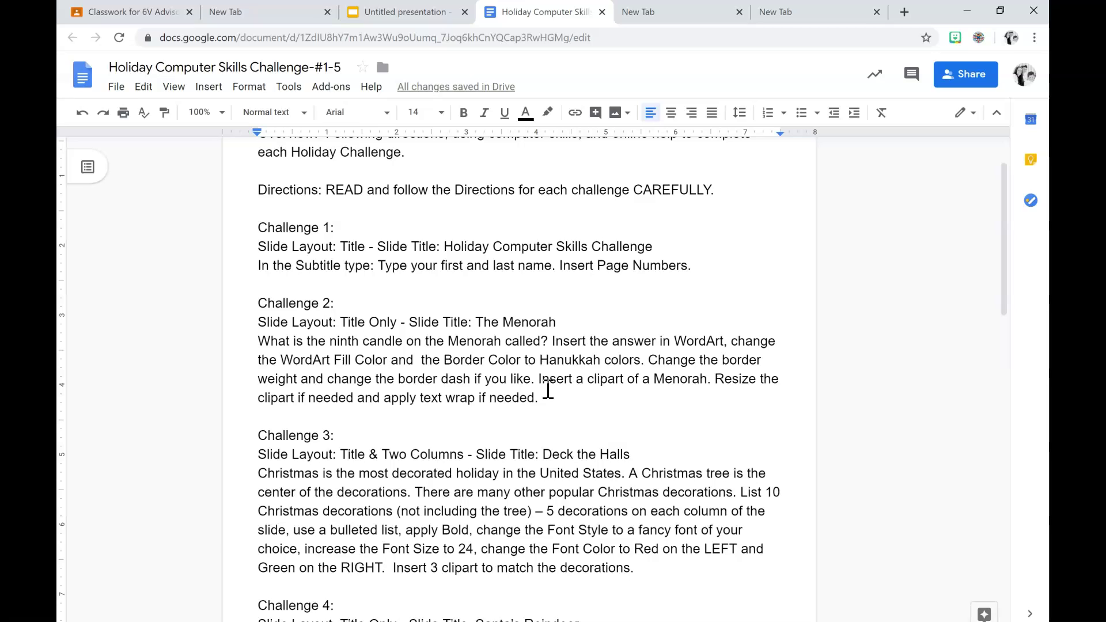
left_click(415, 13)
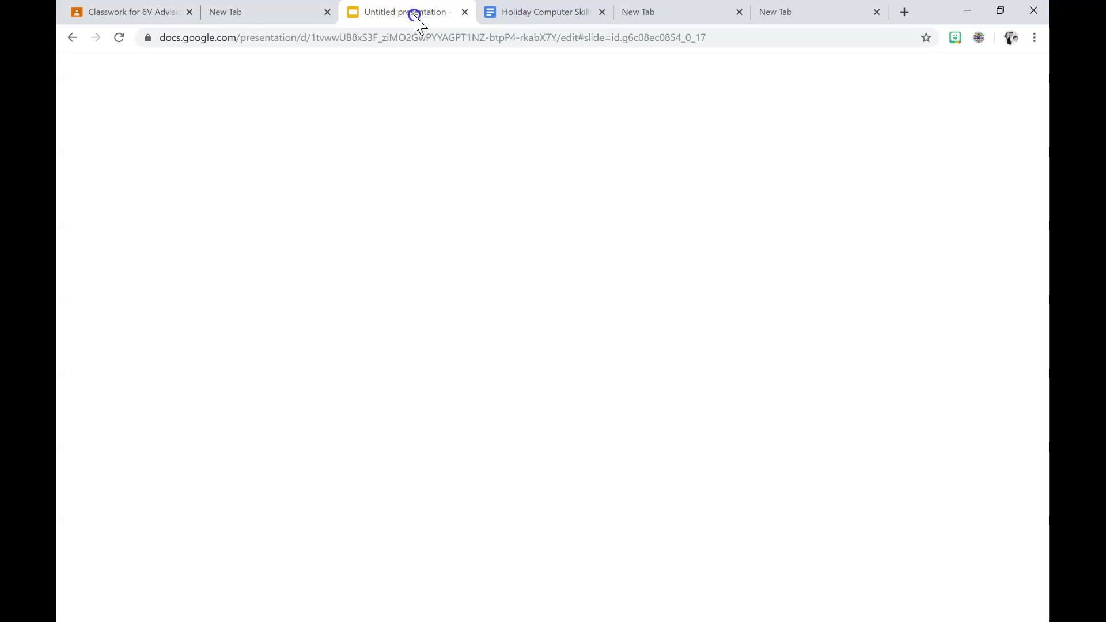
List five decorations in the left column, from Jingle bell through Star to Lights
left_click(382, 288)
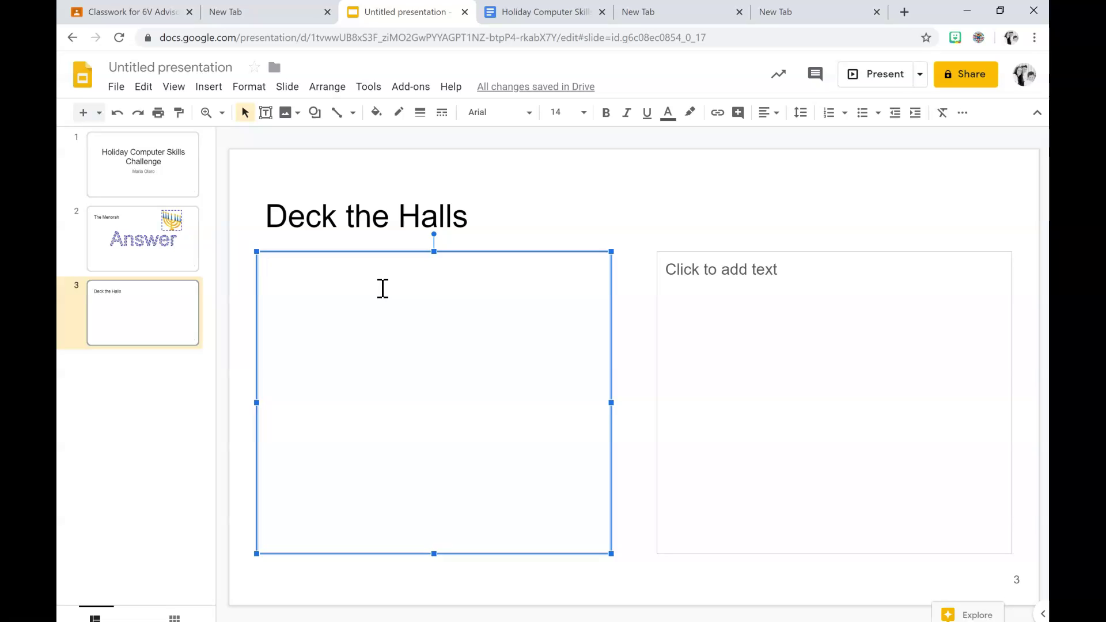
type("jinble")
key("BackSpace")
key("BackSpace")
key("BackSpace")
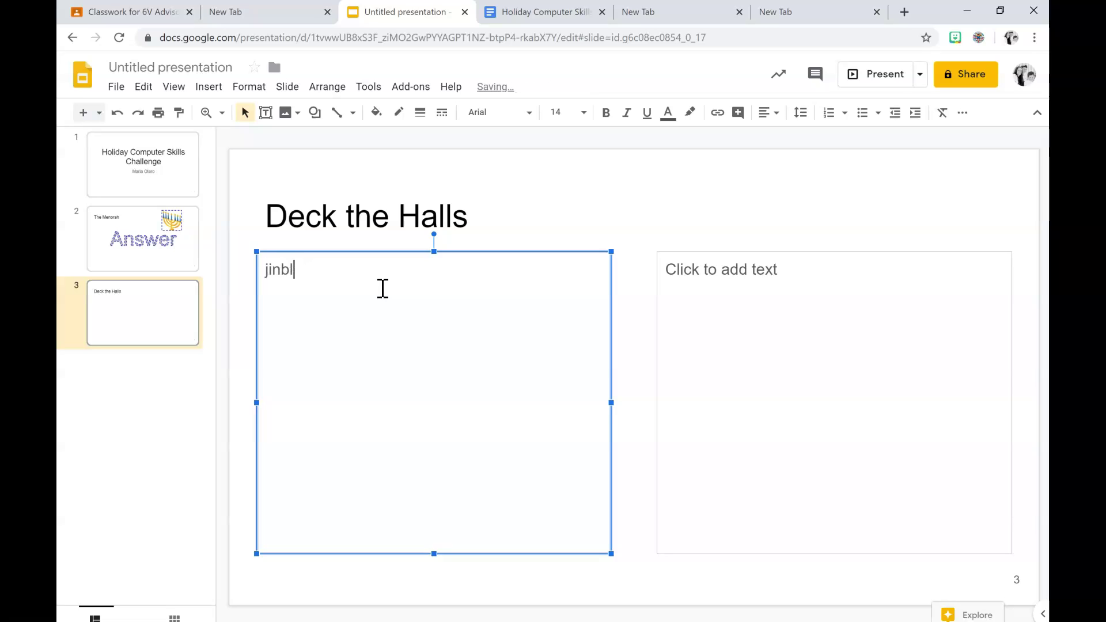
type("le bell")
type("Sleigh")
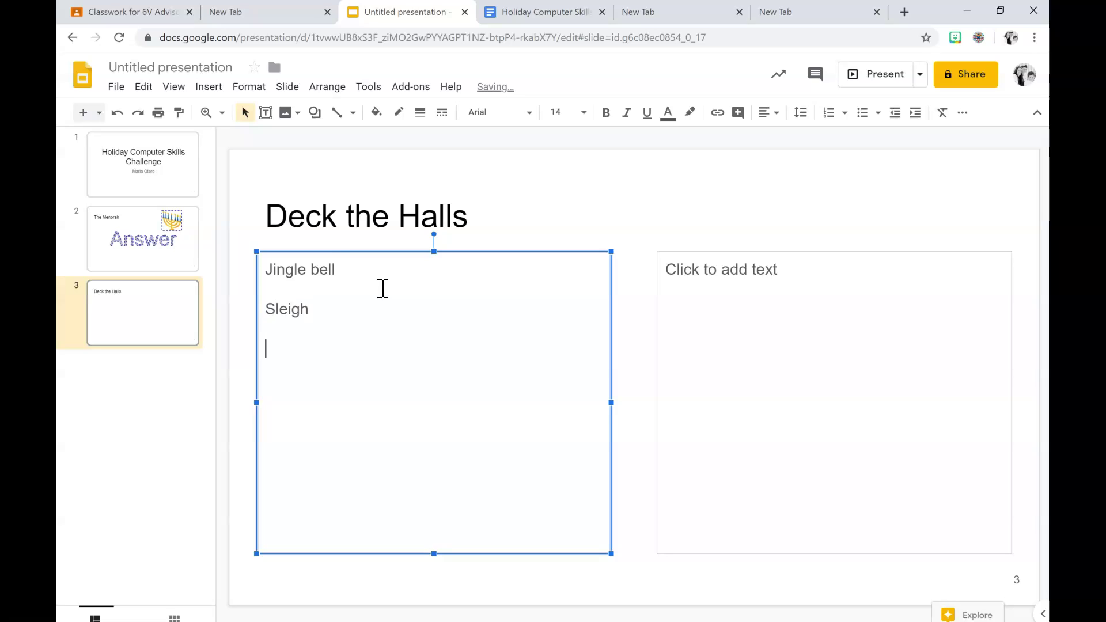
type("snowmen")
key("Return")
type("star")
key("Return")
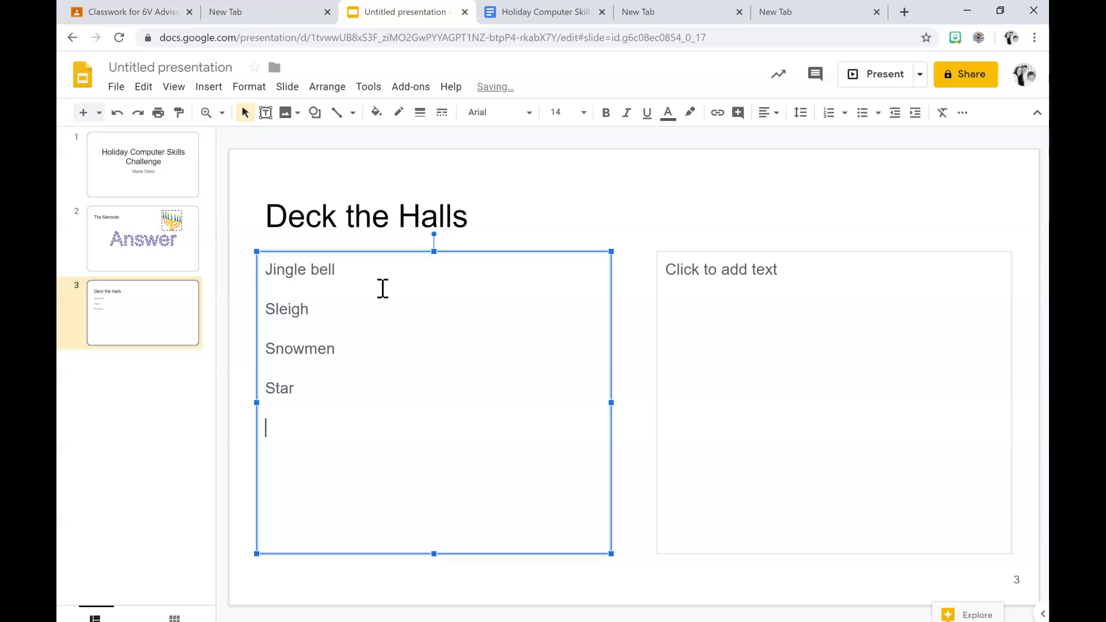
type("lights")
key("Return")
List Candy Canes, Wreathes, Santa, Ornaments and Garland in the right column
left_click(711, 277)
type("Cnad")
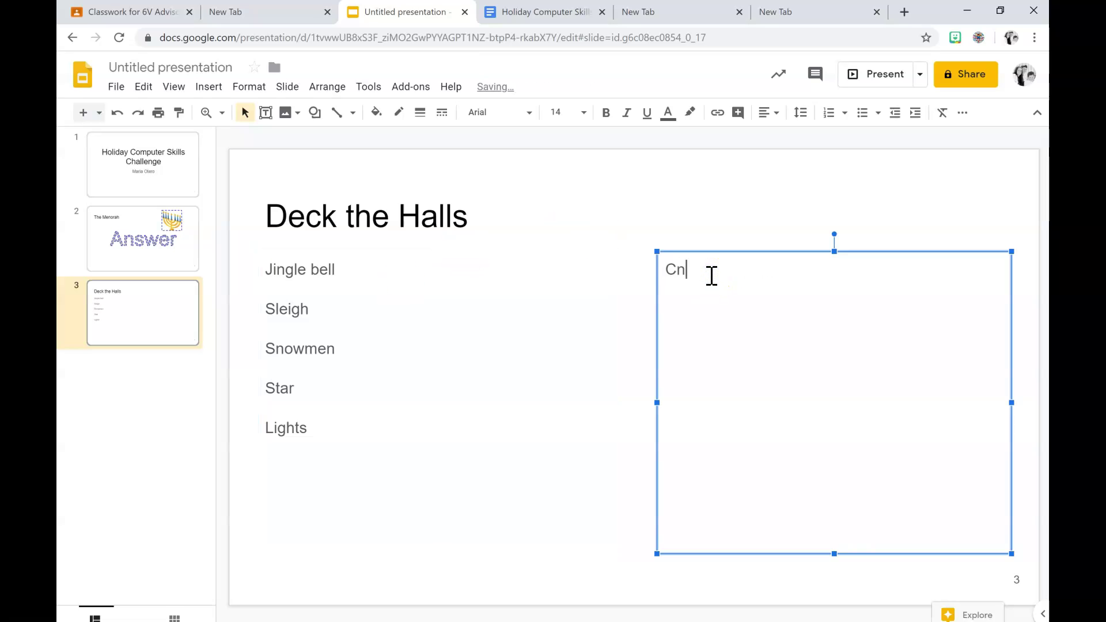
key("BackSpace")
key("BackSpace")
type("and")
type("y Canes ")
type("Wreathes ")
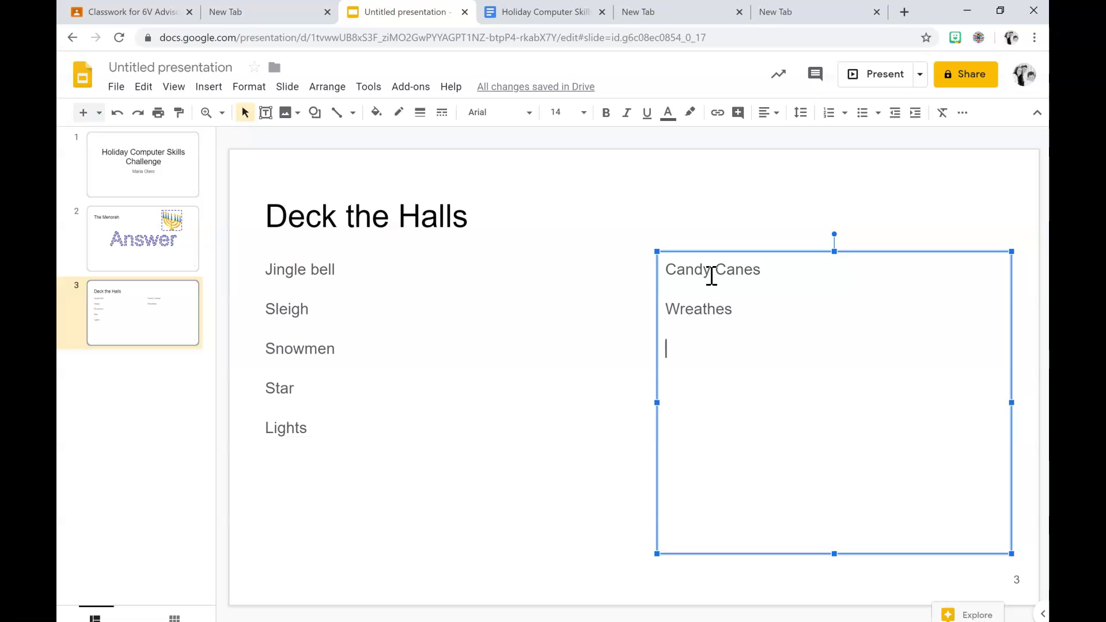
type("Santa ")
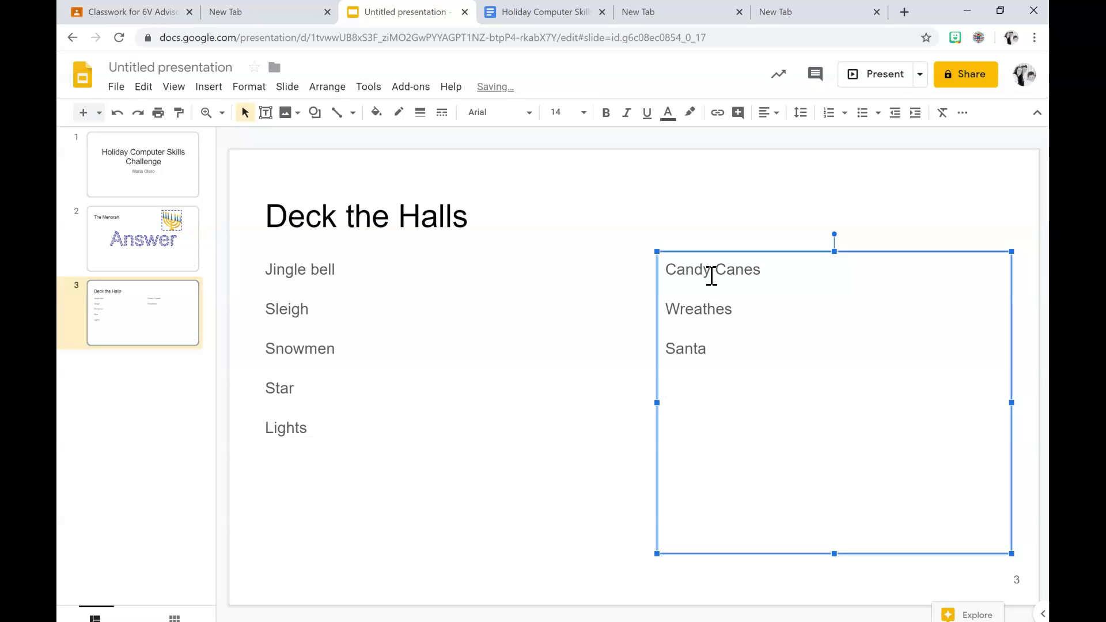
type("Ornaments ")
type("G")
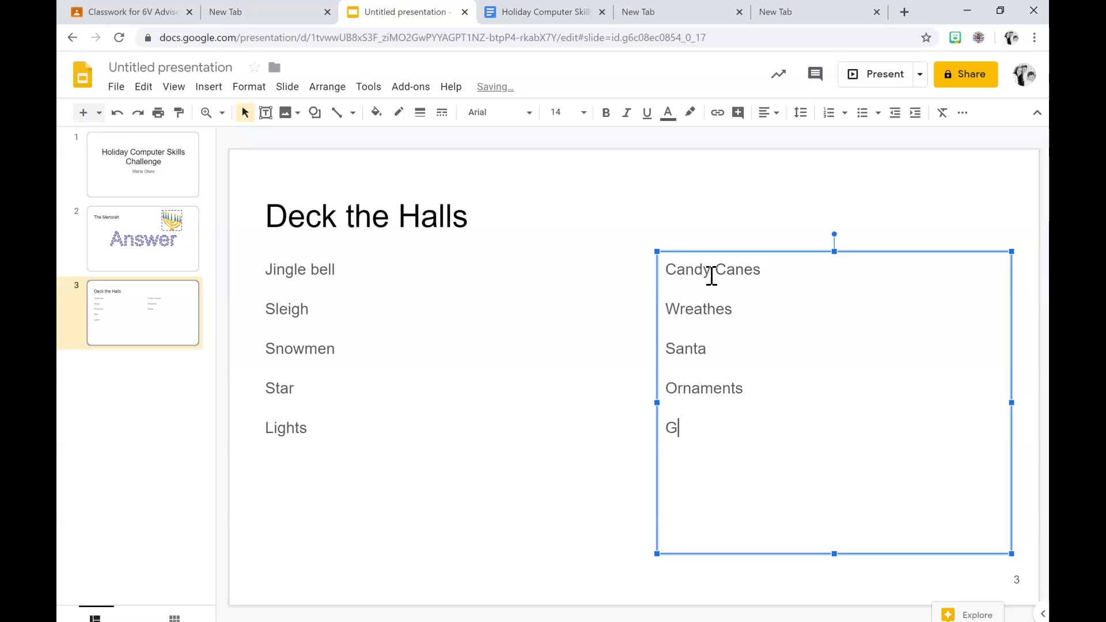
type("arland")
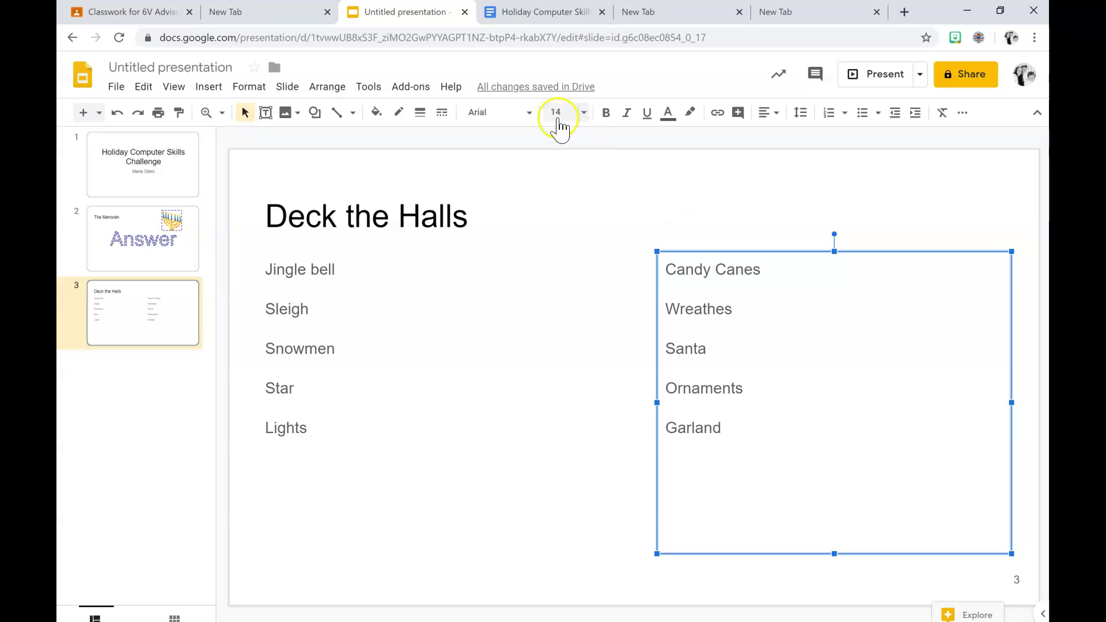
left_click(539, 12)
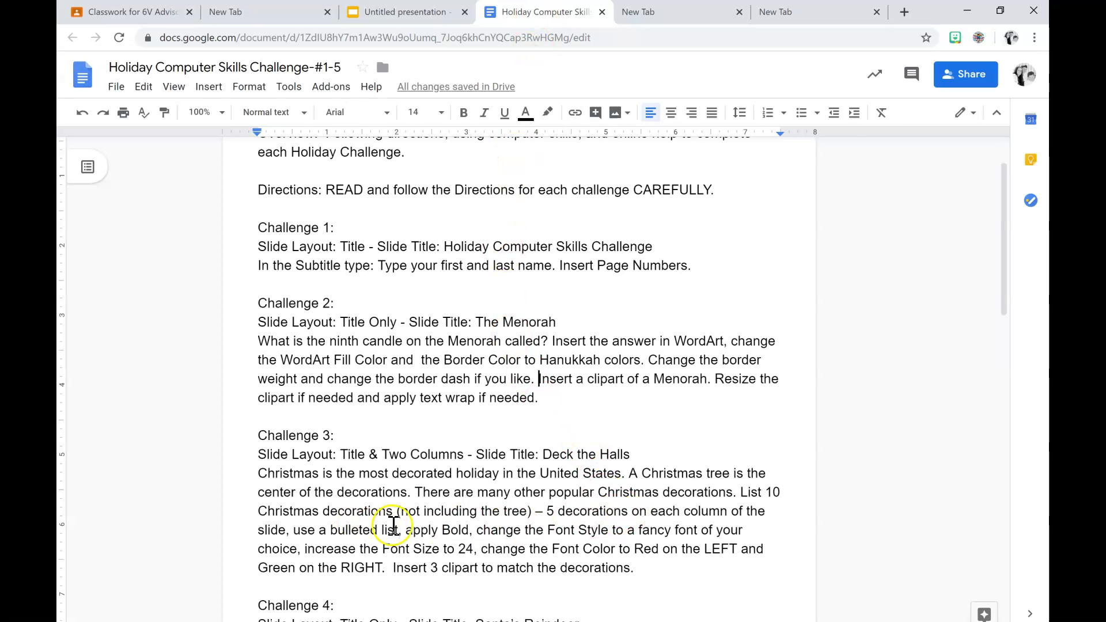
Make the left column's decorations bold and bulleted
left_click(372, 12)
left_click(291, 266)
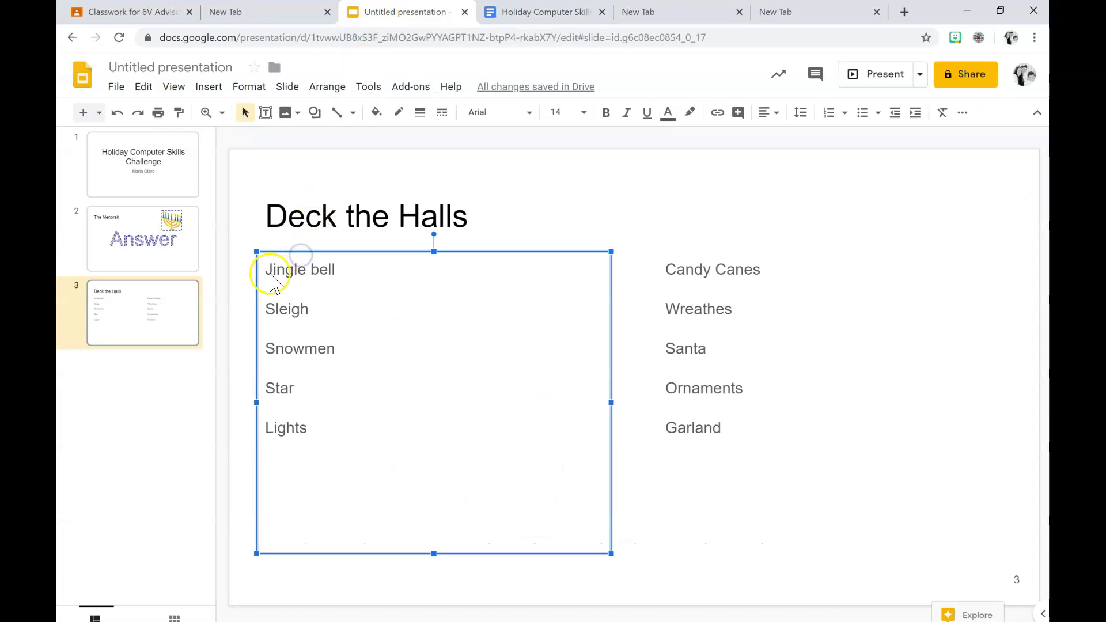
left_click_drag(267, 269, 342, 450)
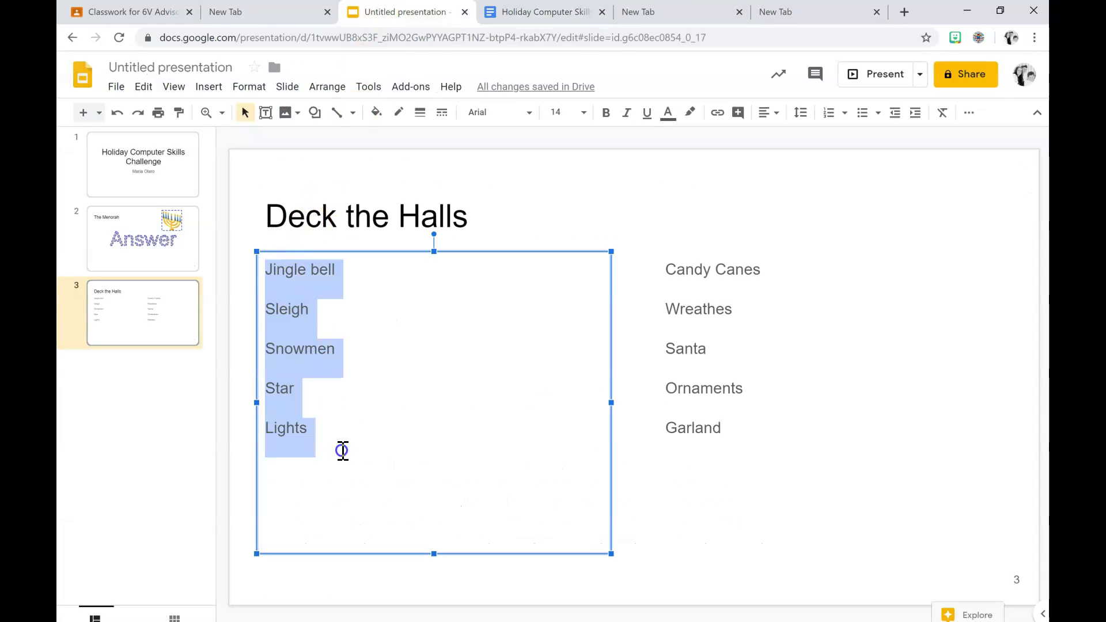
left_click(603, 118)
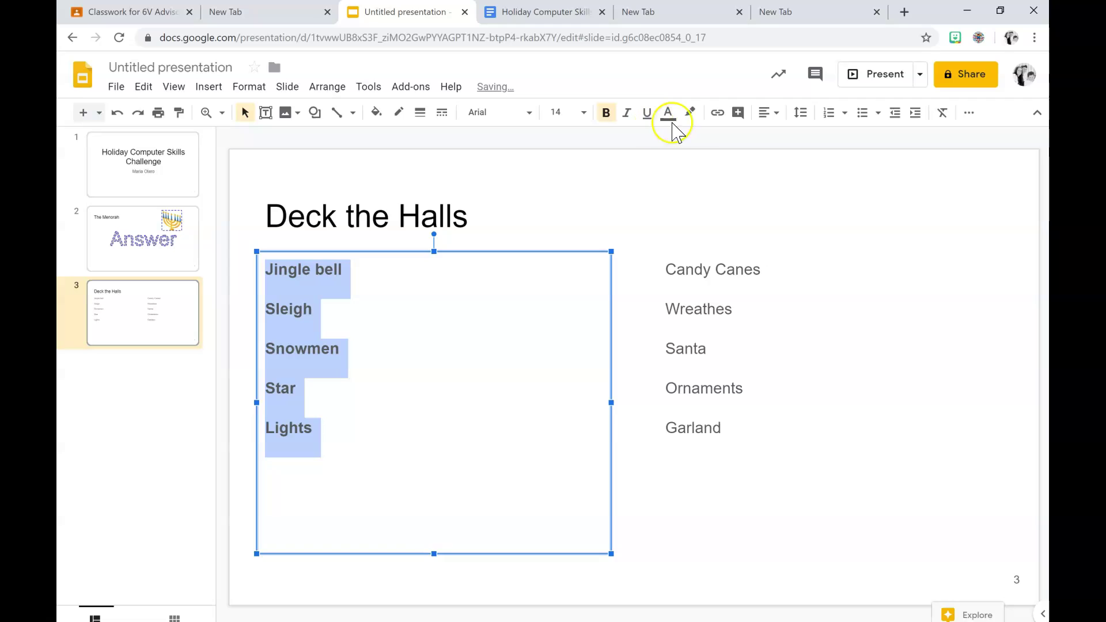
left_click(863, 128)
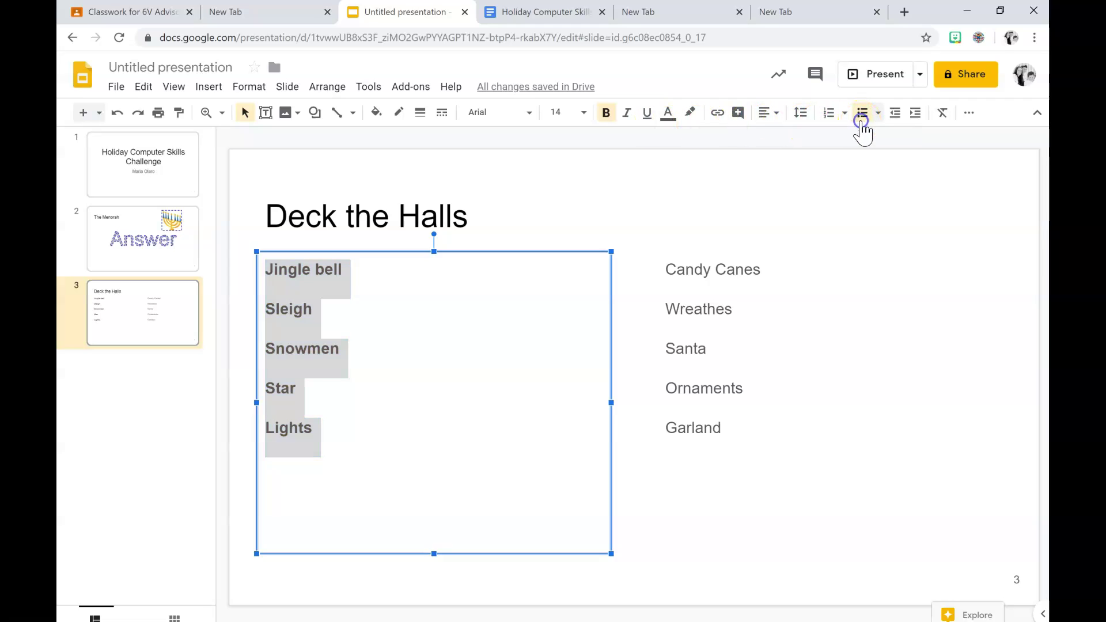
Make the right column's five decorations bold and bulleted as well
left_click(706, 268)
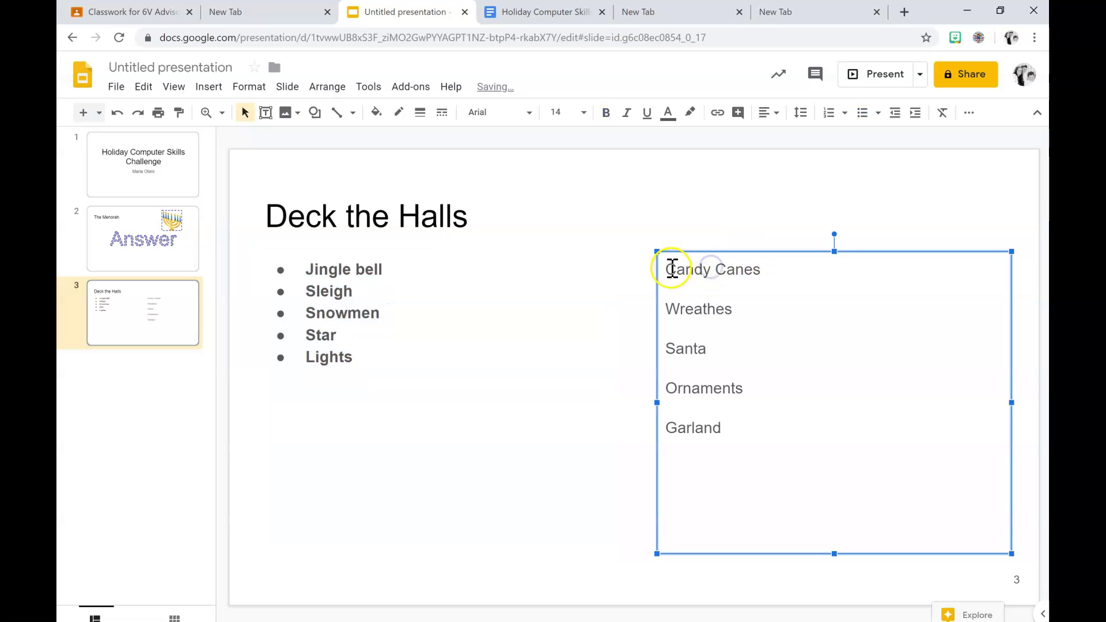
left_click_drag(664, 271, 750, 432)
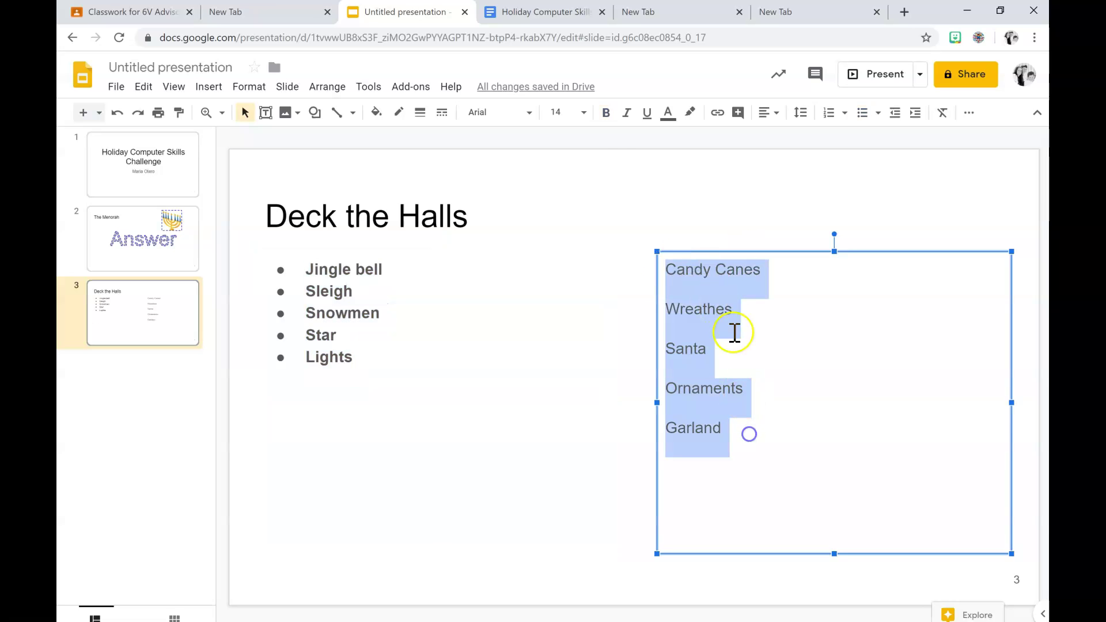
left_click(605, 113)
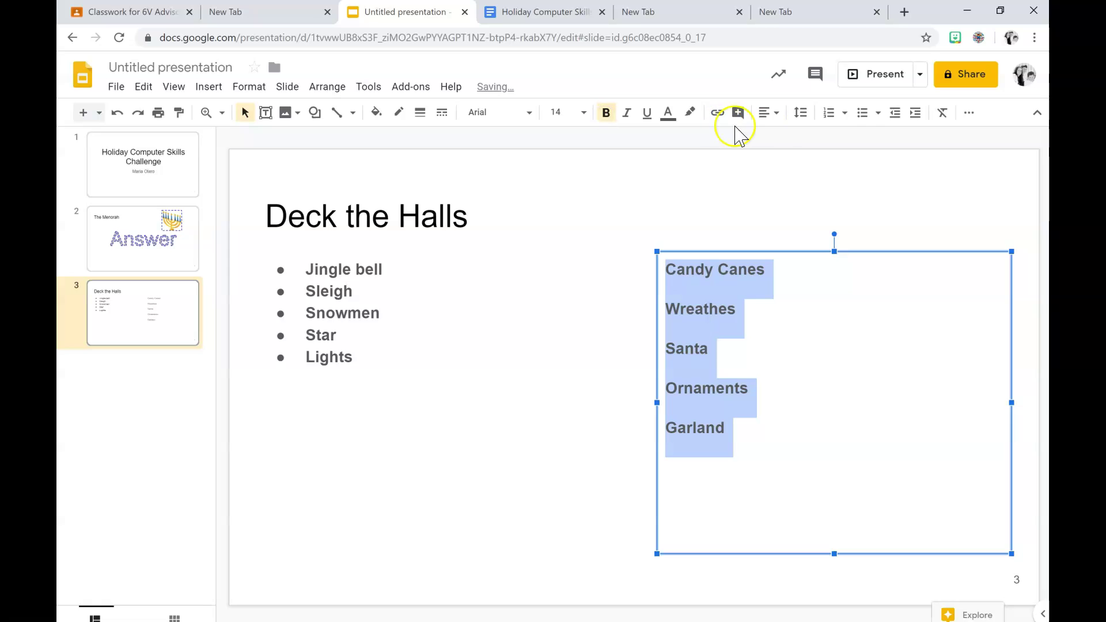
left_click(863, 114)
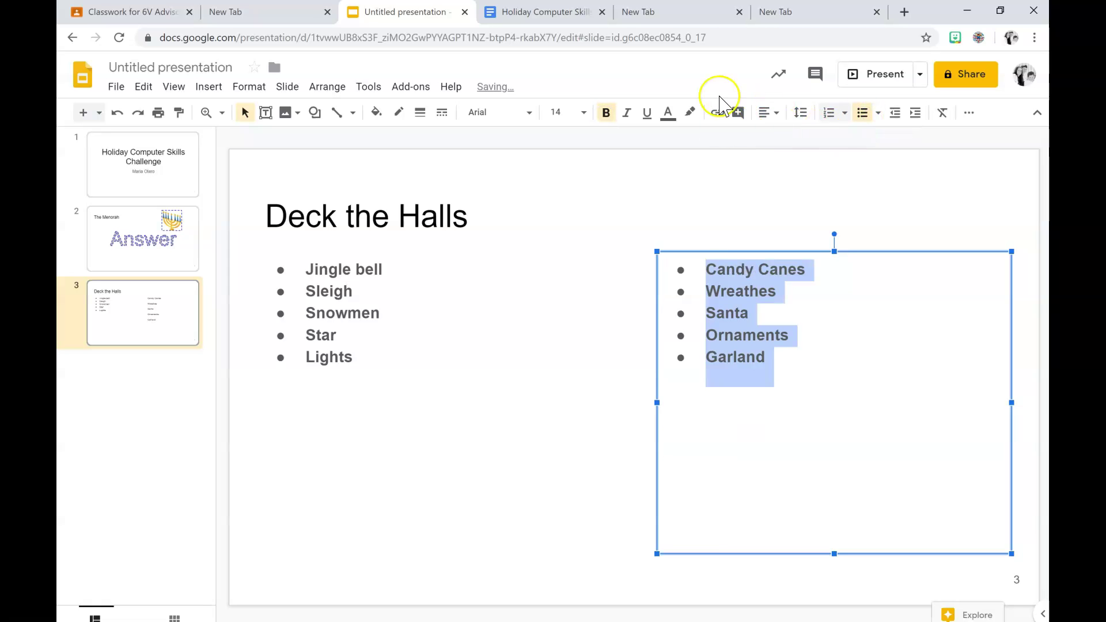
left_click(554, 18)
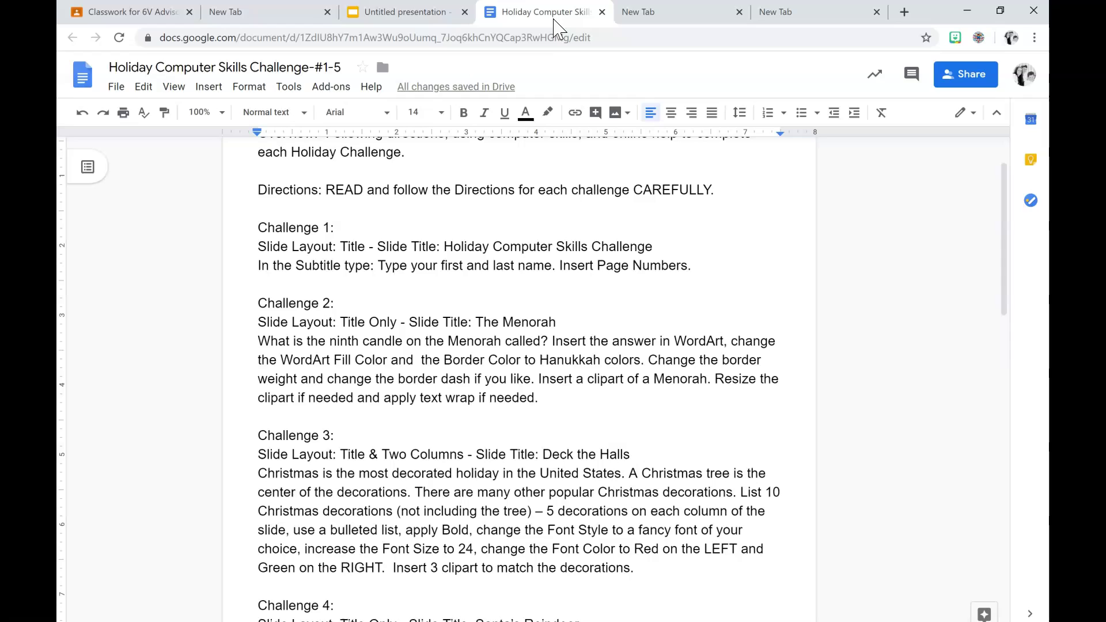
Set the left column's decorations to Berkshire Swash, size 24
left_click(429, 13)
left_click(550, 112)
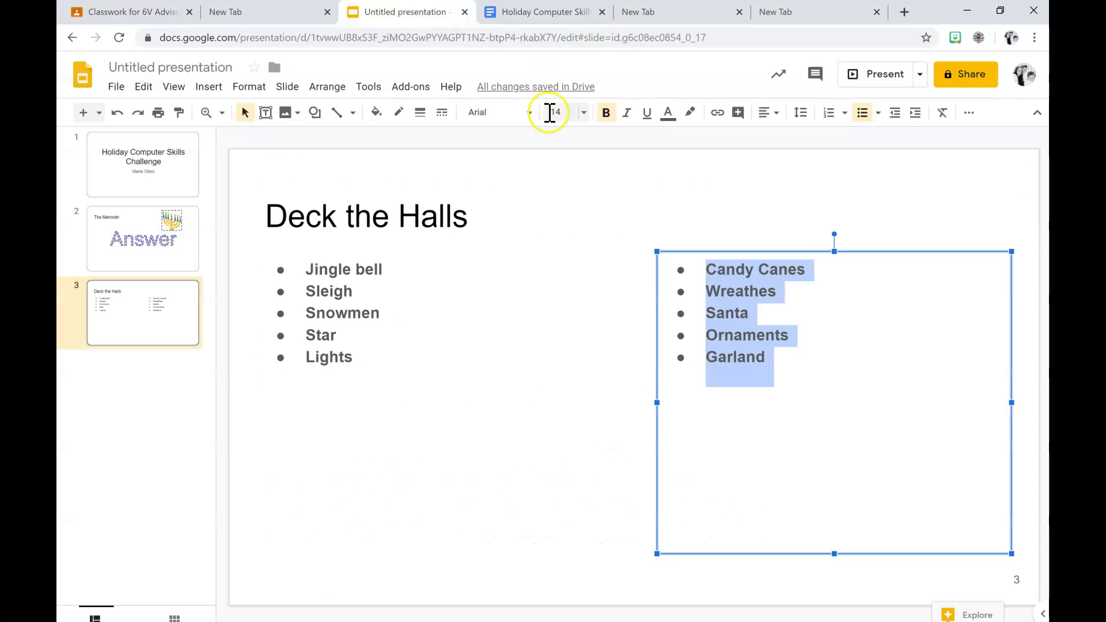
left_click_drag(311, 271, 378, 363)
left_click(529, 113)
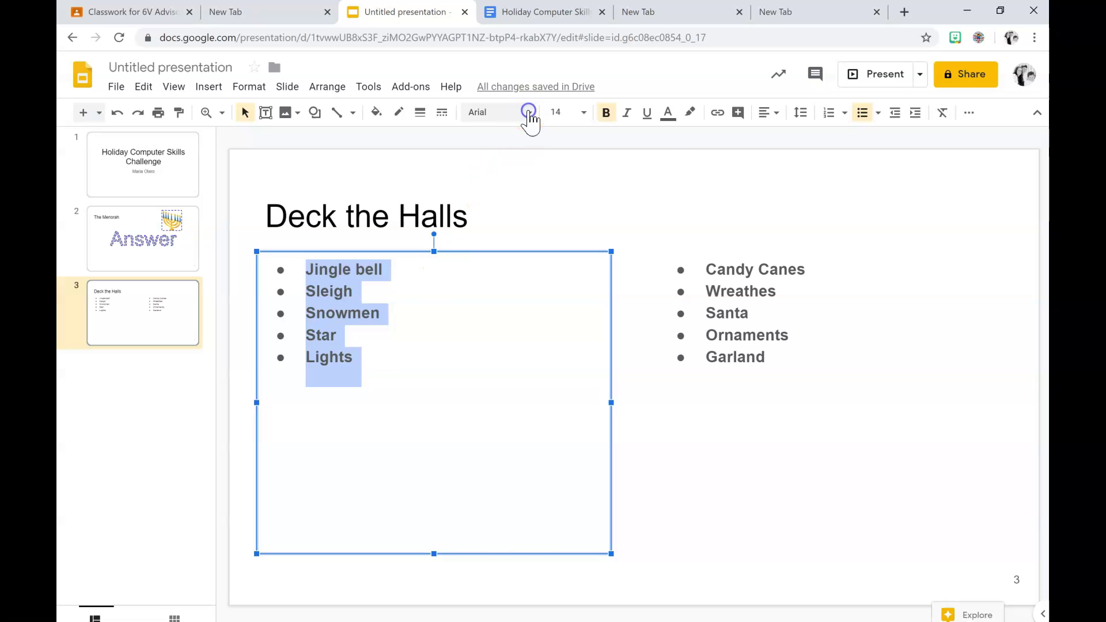
left_click(528, 197)
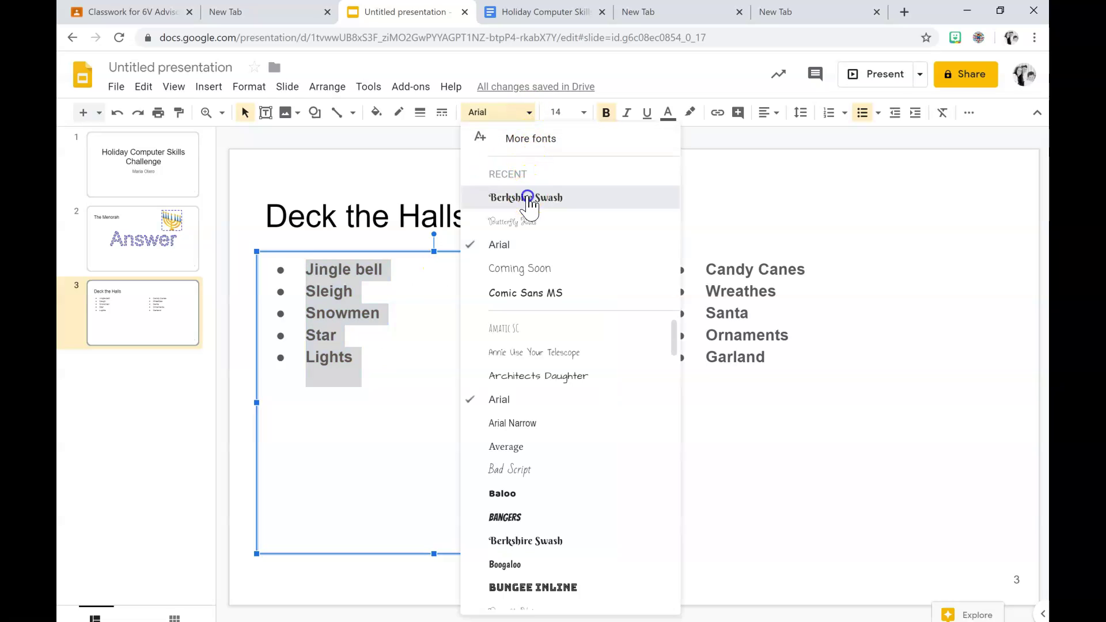
left_click(585, 114)
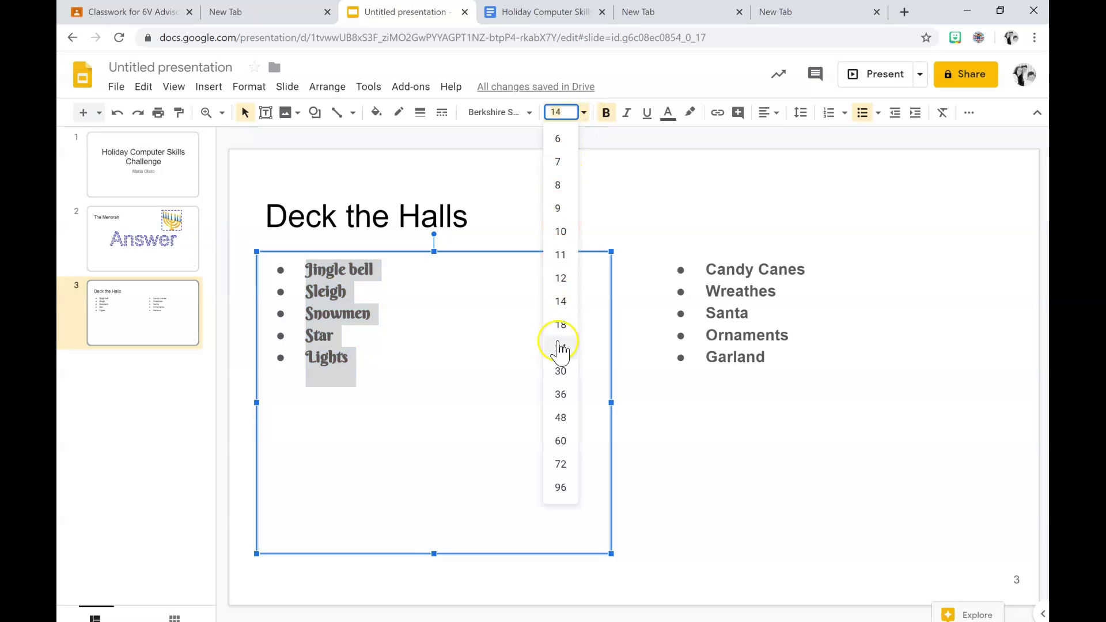
left_click(559, 347)
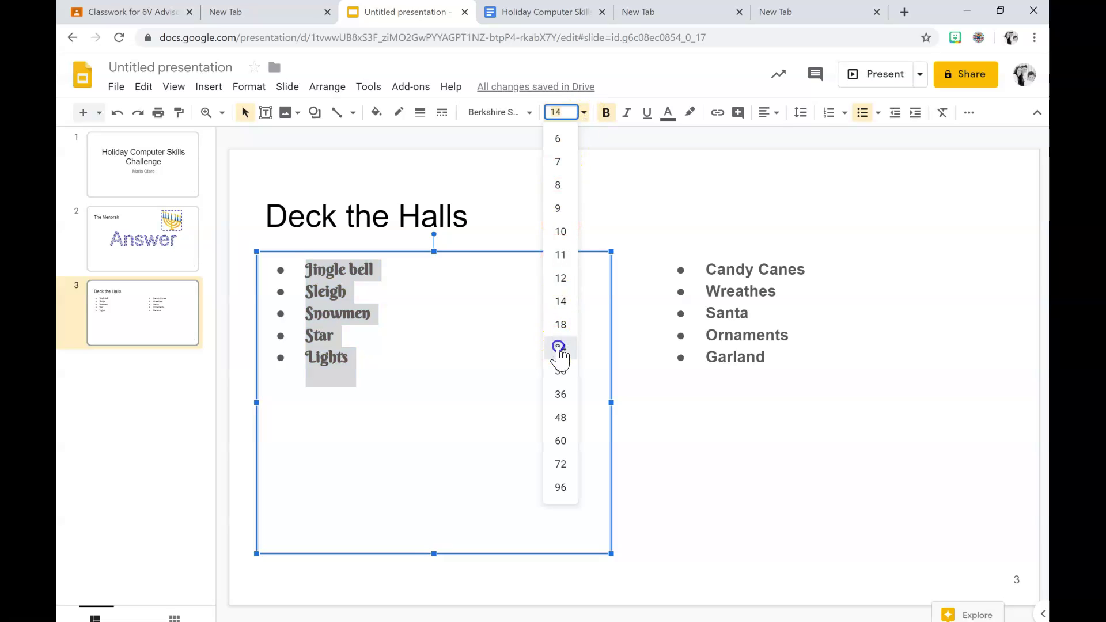
Apply Berkshire Swash at size 24 to the right column's decorations too
left_click(701, 272)
left_click_drag(701, 272, 785, 365)
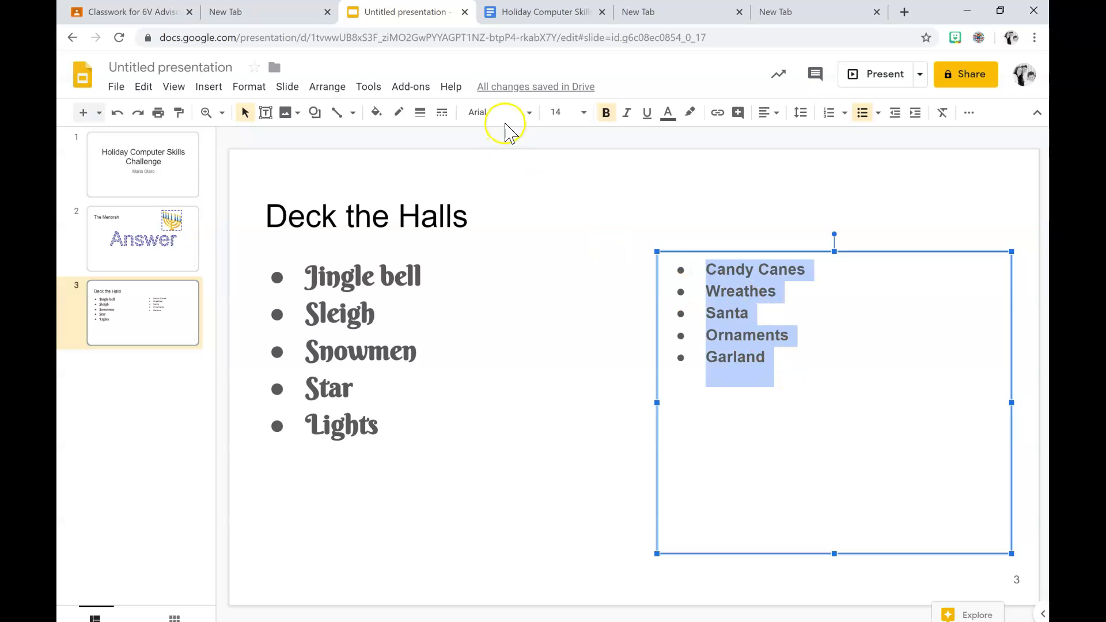
left_click(522, 115)
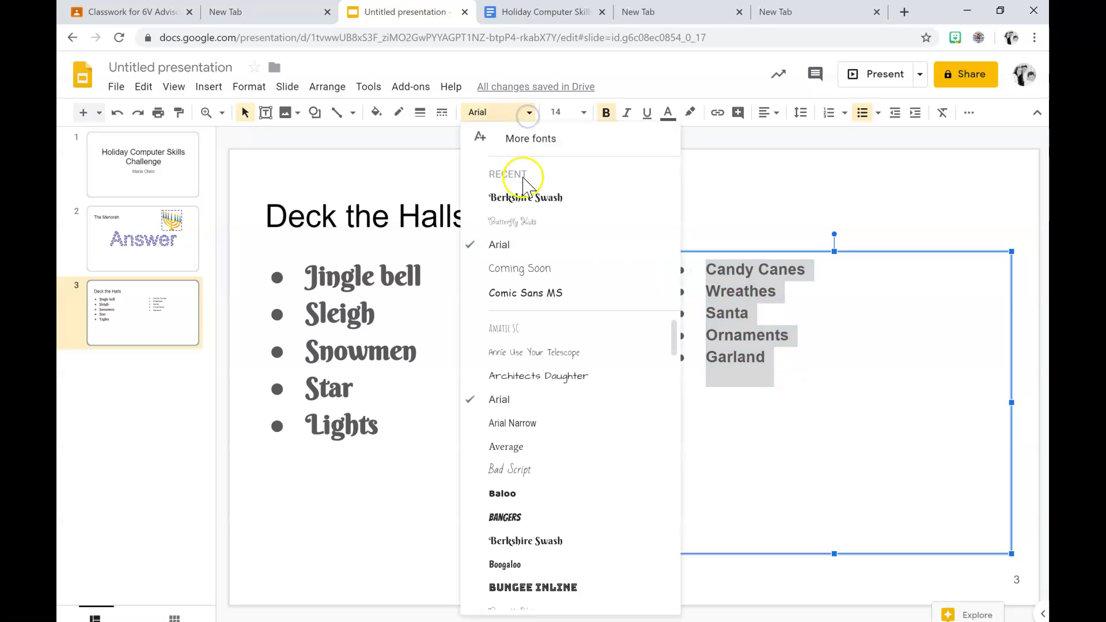
left_click(515, 199)
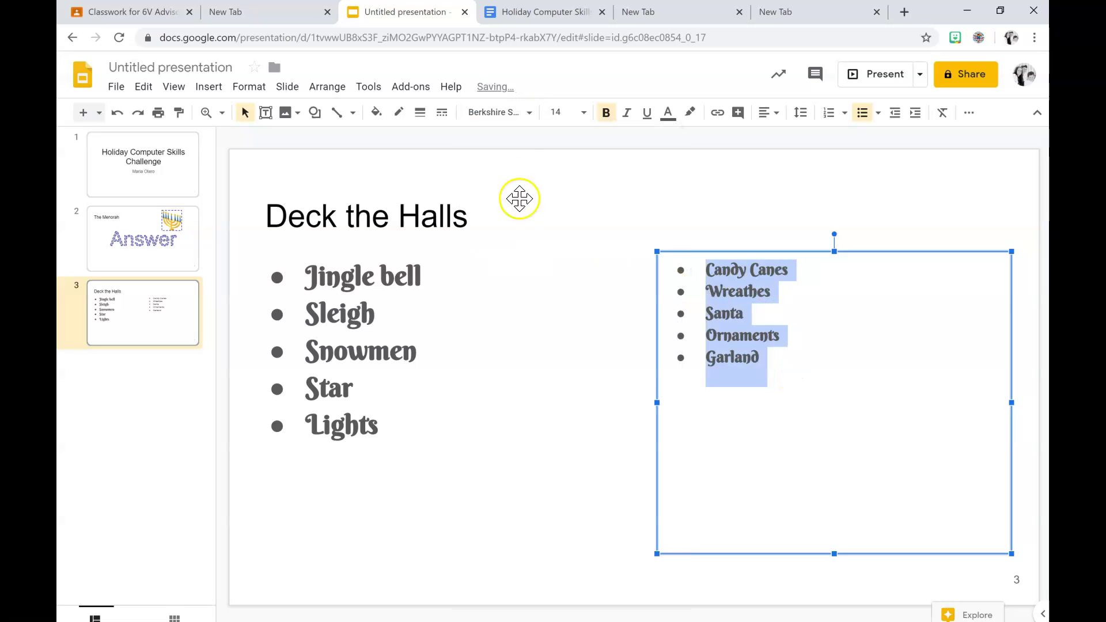
left_click(584, 113)
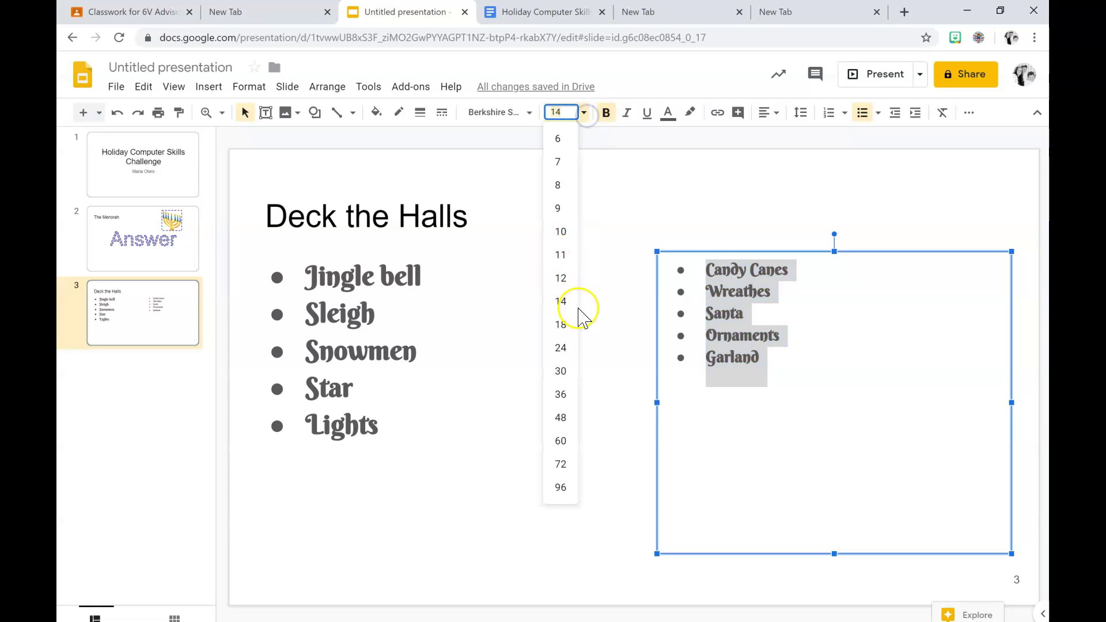
left_click(561, 348)
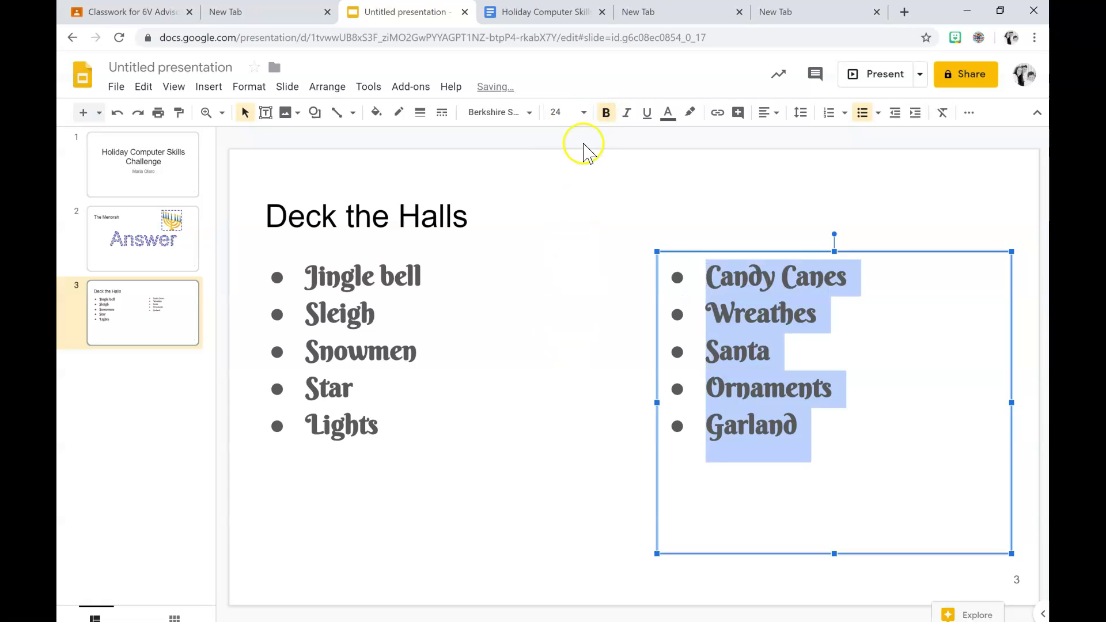
left_click(541, 13)
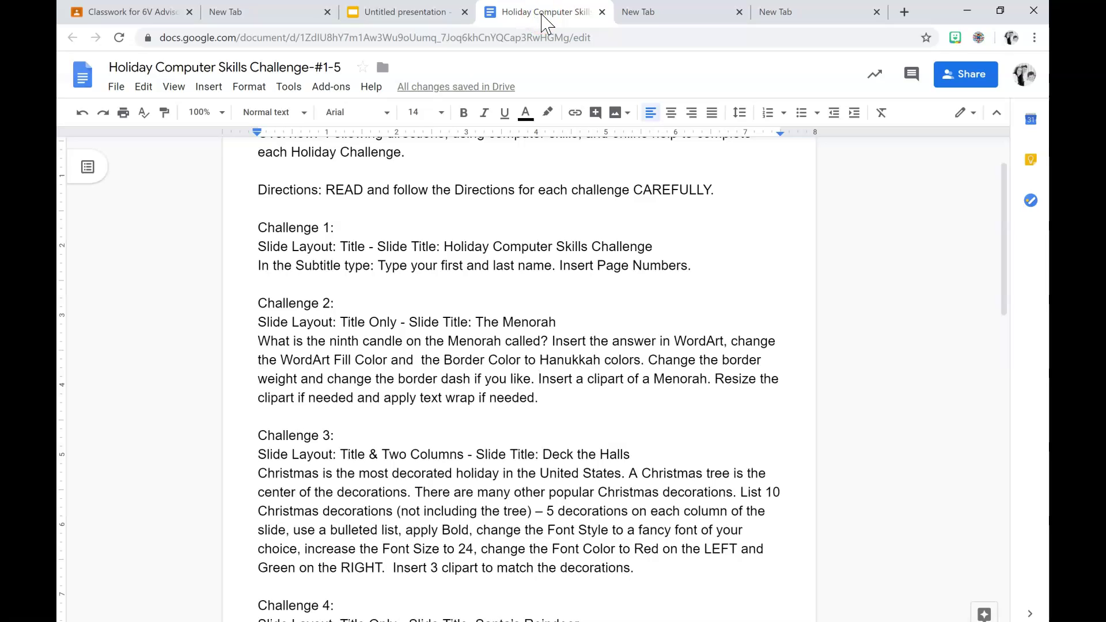
Color the left column's decorations red
left_click(442, 15)
left_click(426, 268)
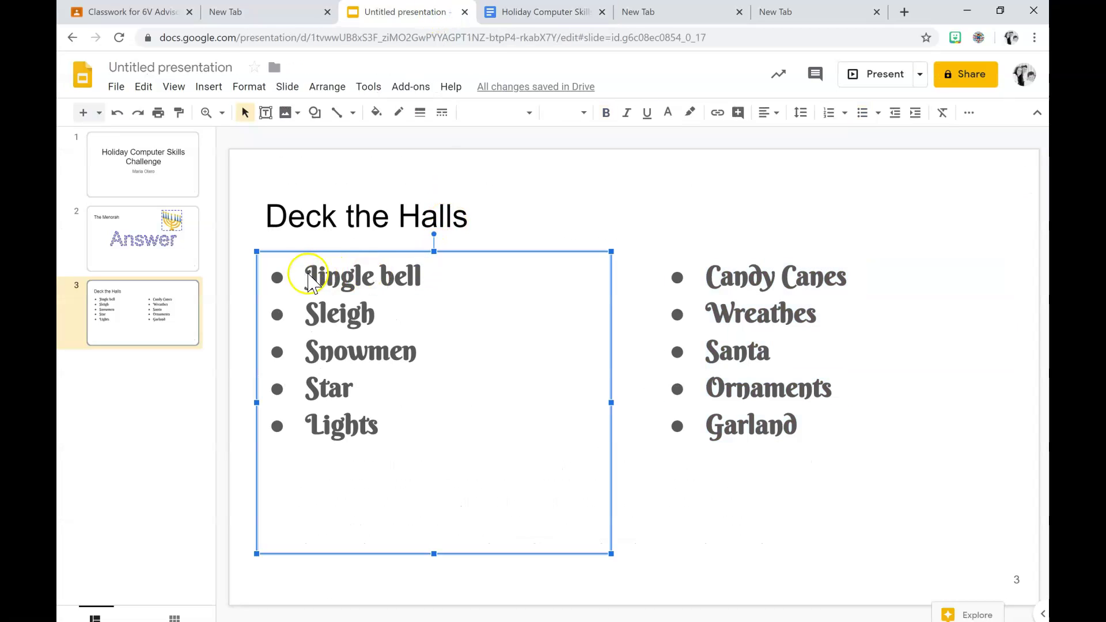
left_click_drag(306, 275, 414, 425)
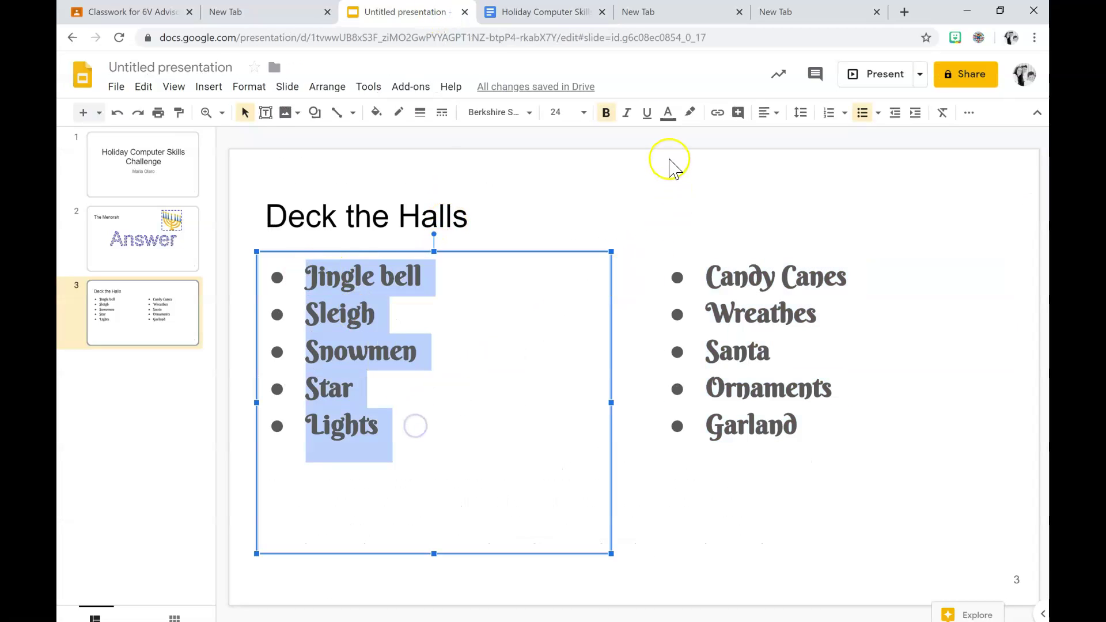
left_click(668, 115)
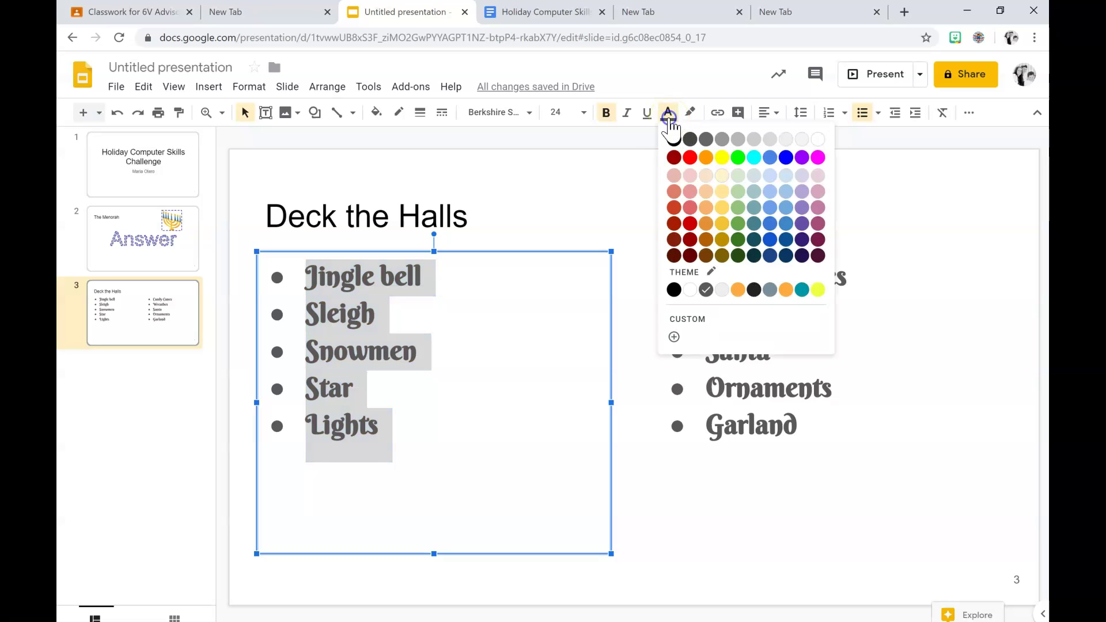
left_click(687, 159)
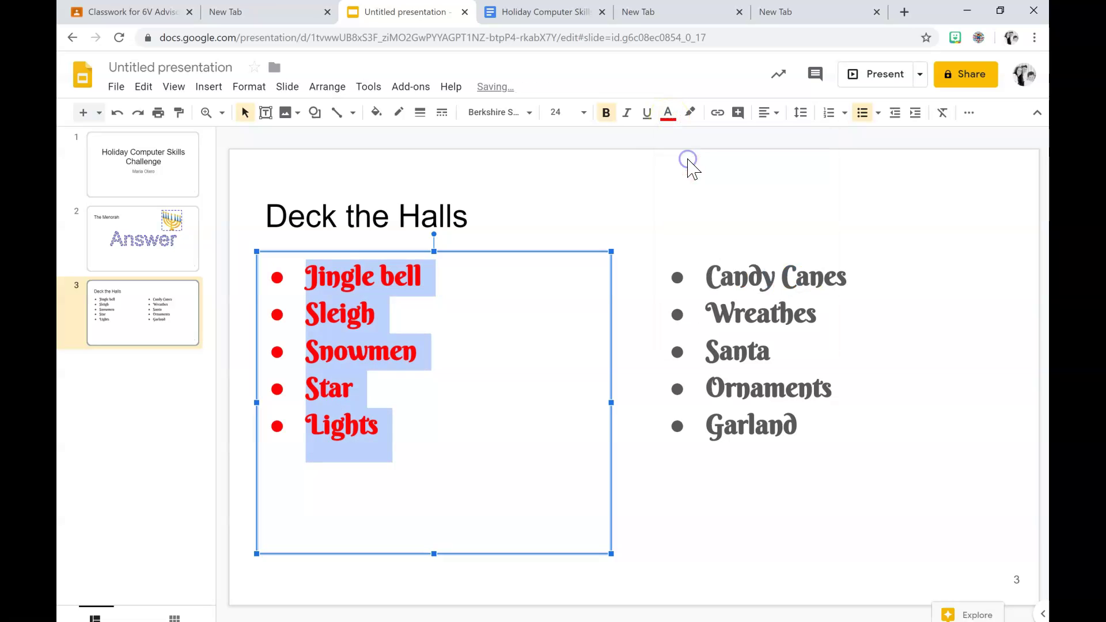
Color the right column's decorations green
left_click(703, 277)
left_click_drag(703, 276, 809, 427)
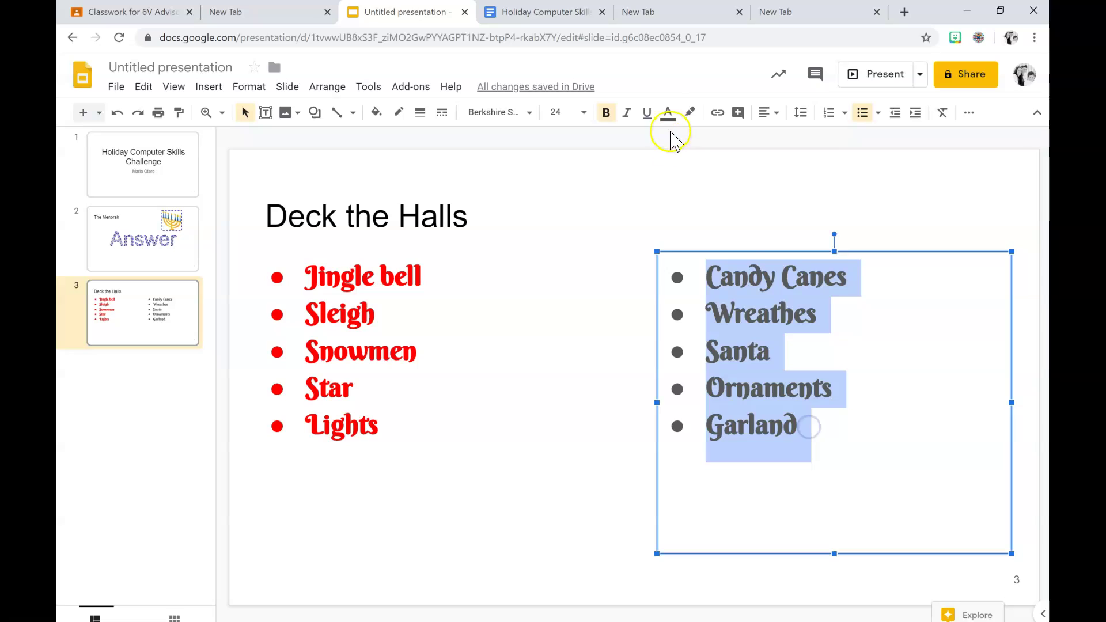
left_click(668, 114)
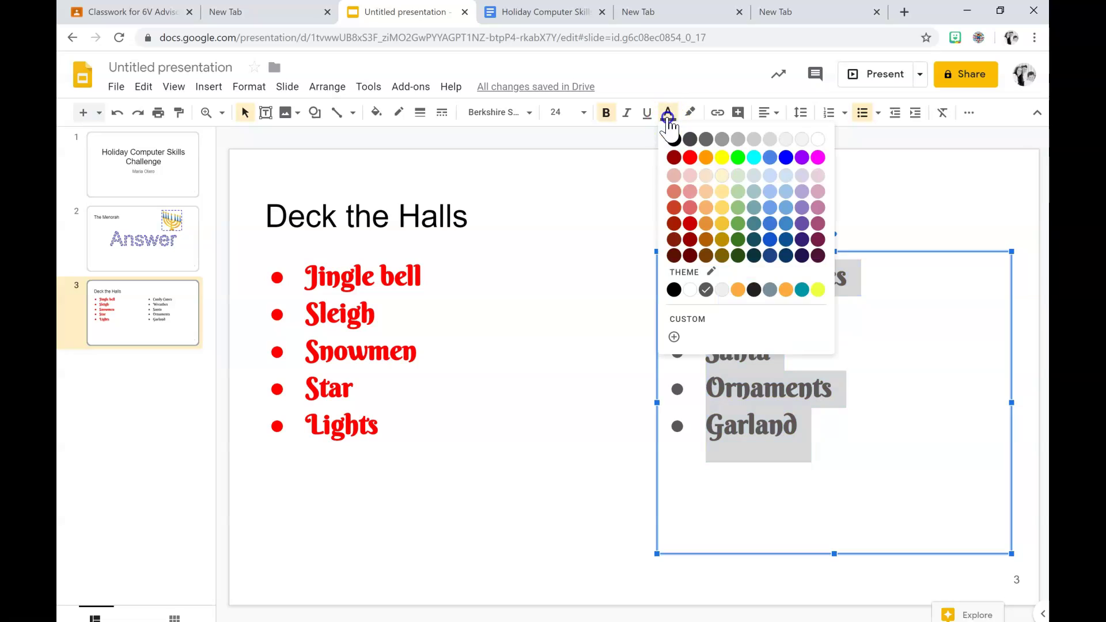
left_click(738, 223)
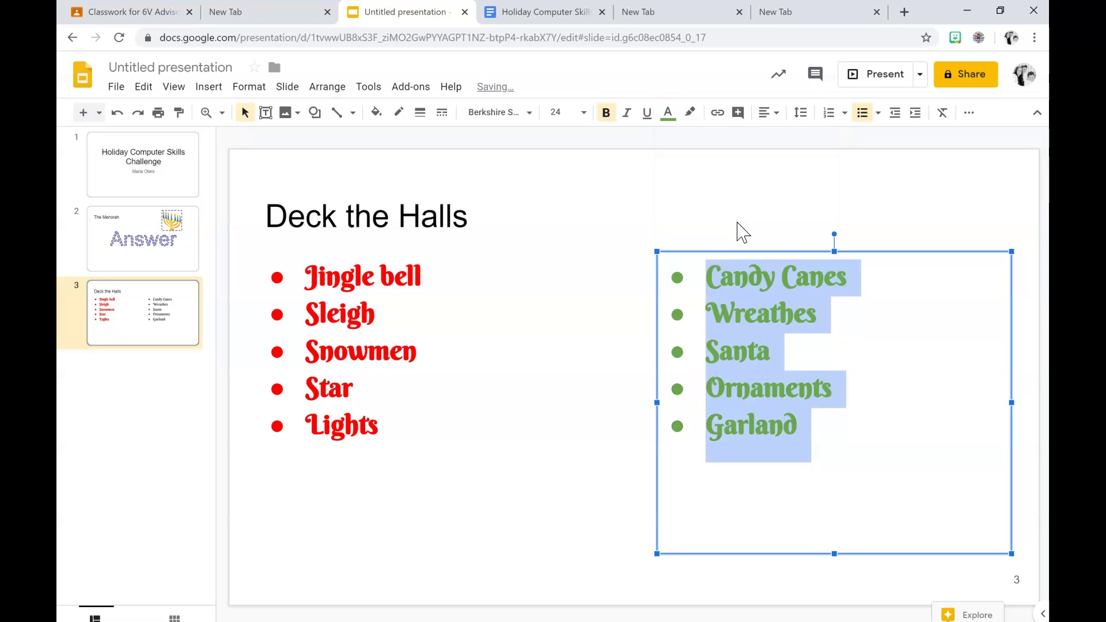
left_click(509, 22)
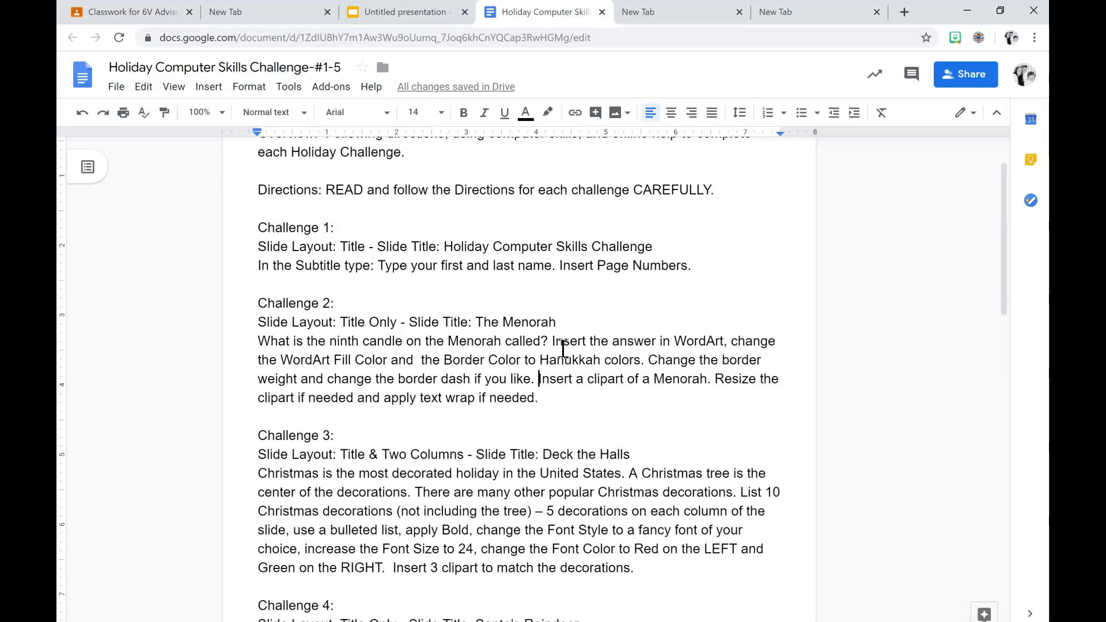
Bring up the Image menu's Search the web panel beside the Deck the Halls slide
left_click(409, 12)
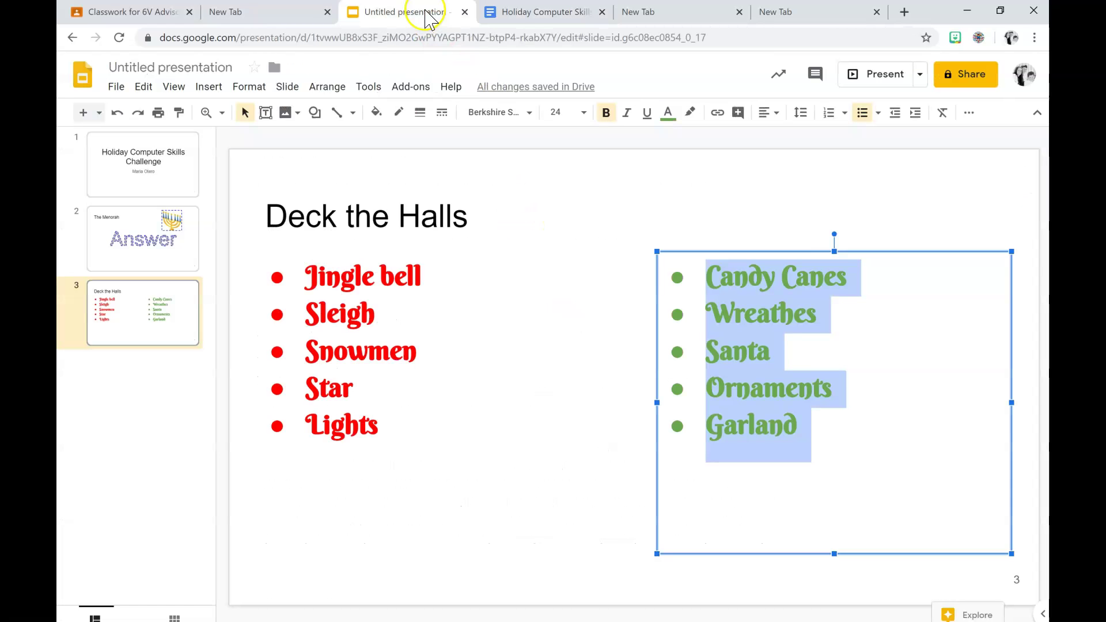
left_click(543, 194)
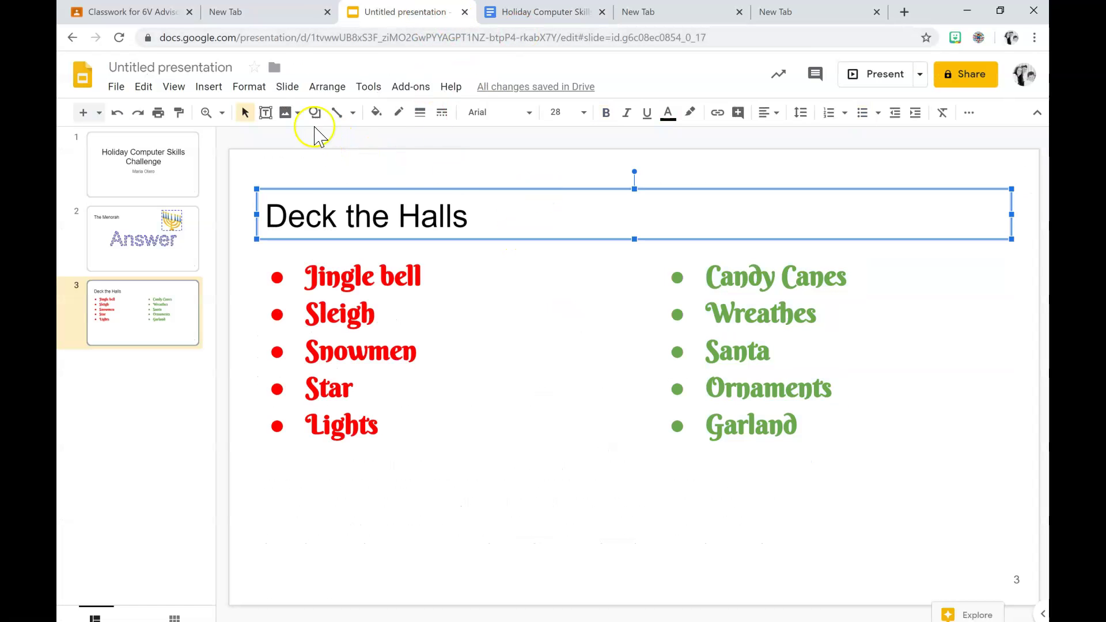
left_click(295, 114)
left_click(265, 151)
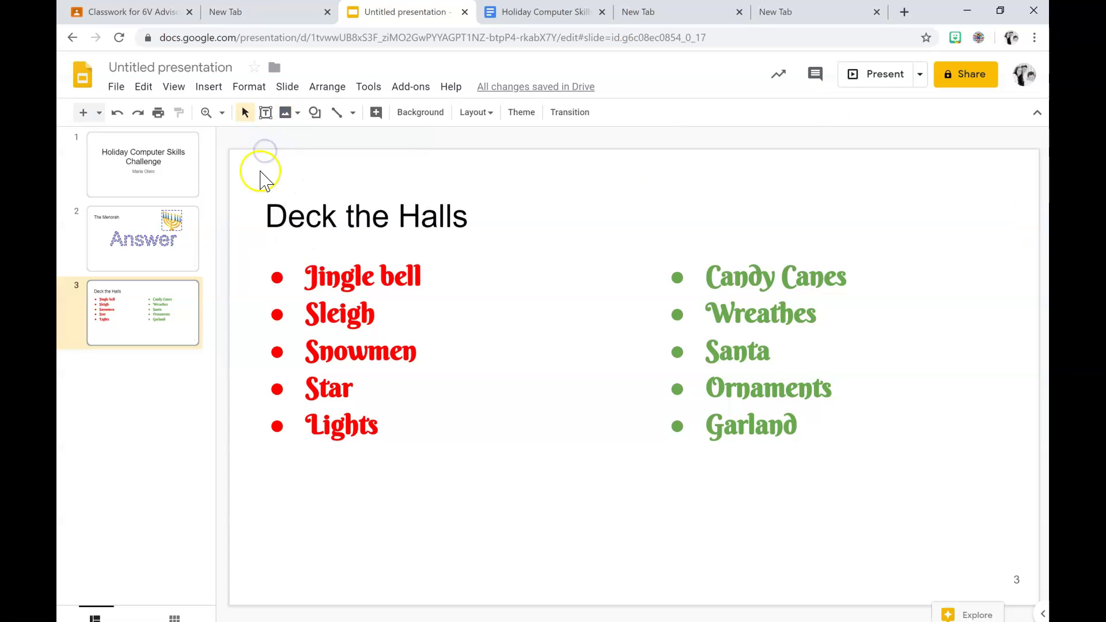
left_click(297, 113)
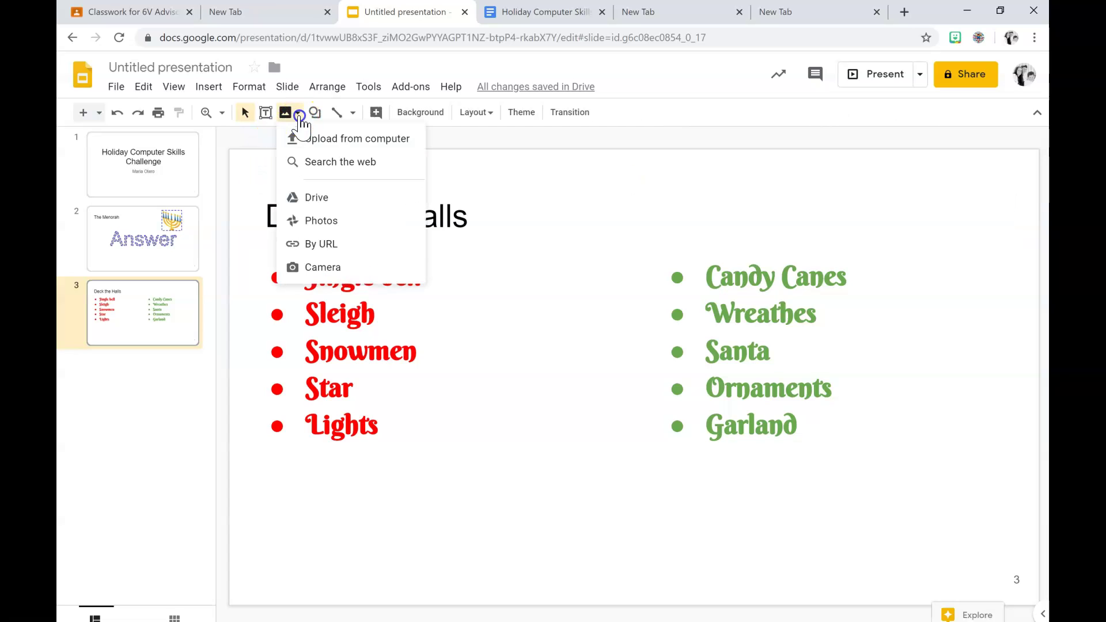
left_click(310, 163)
Replace the old search term and search the web for 'Candy Cane clipart'
left_click(941, 128)
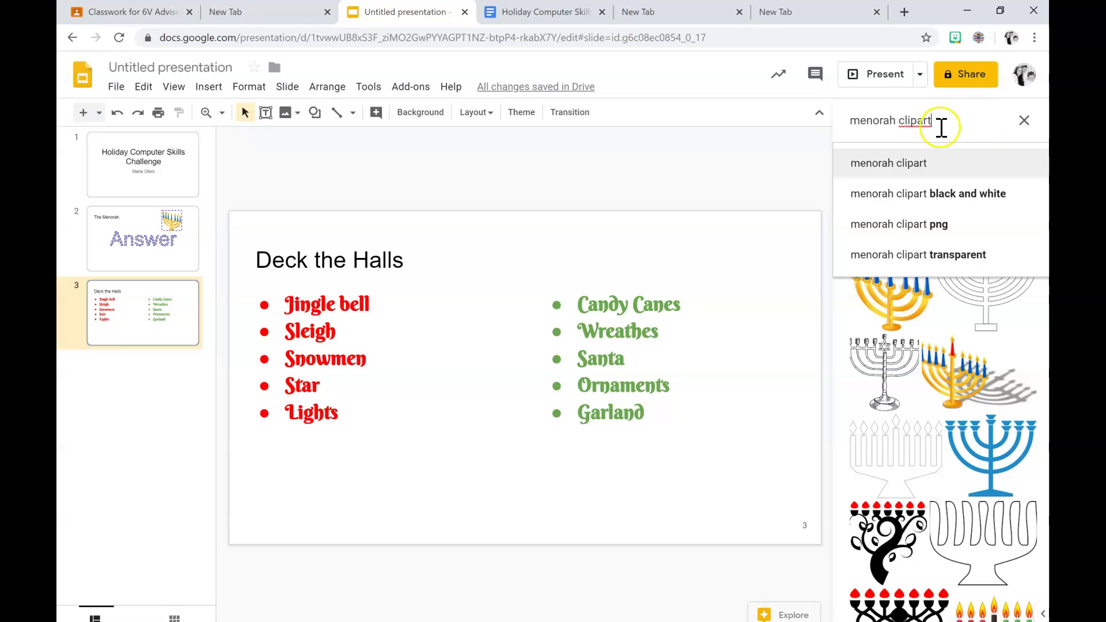
left_click(895, 122)
key("BackSpace")
key("BackSpace")
key("BackSpace")
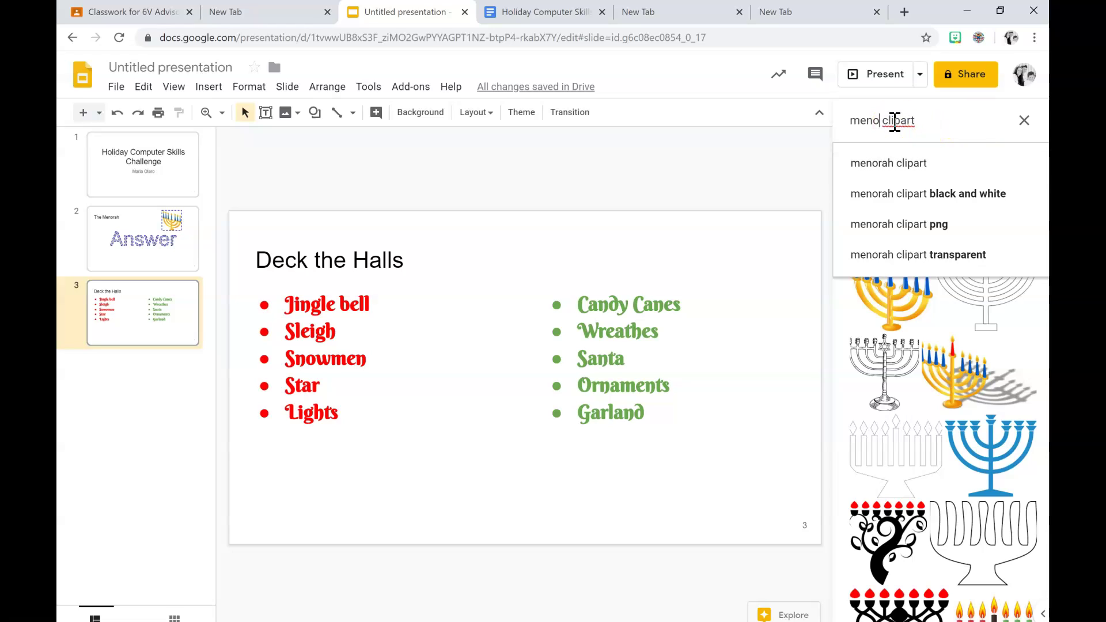
key("BackSpace")
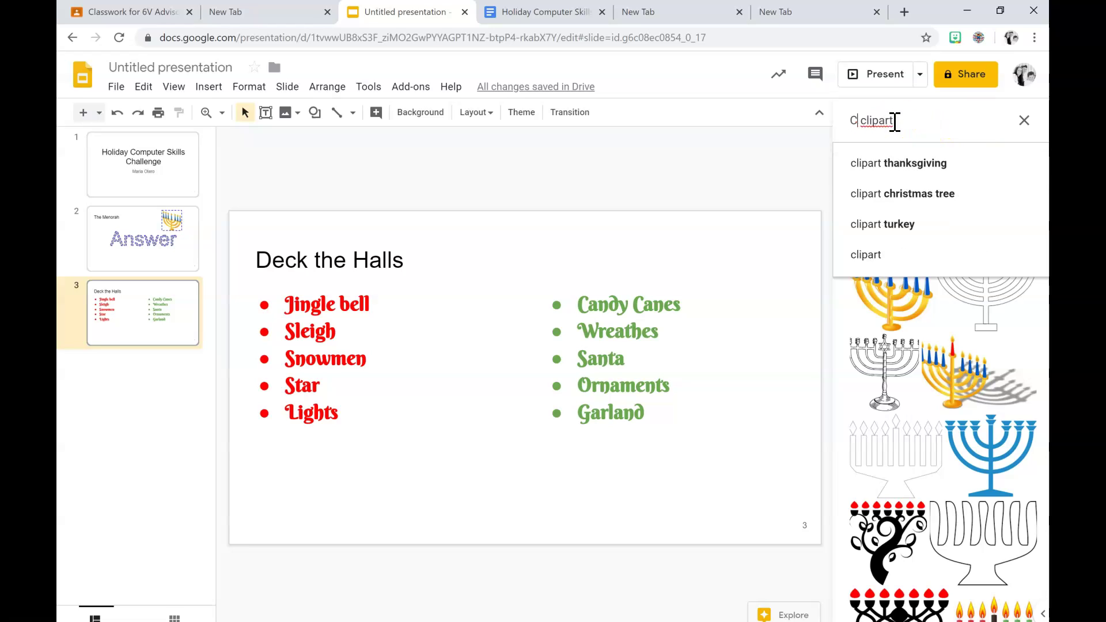
type("Candt")
key("BackSpace")
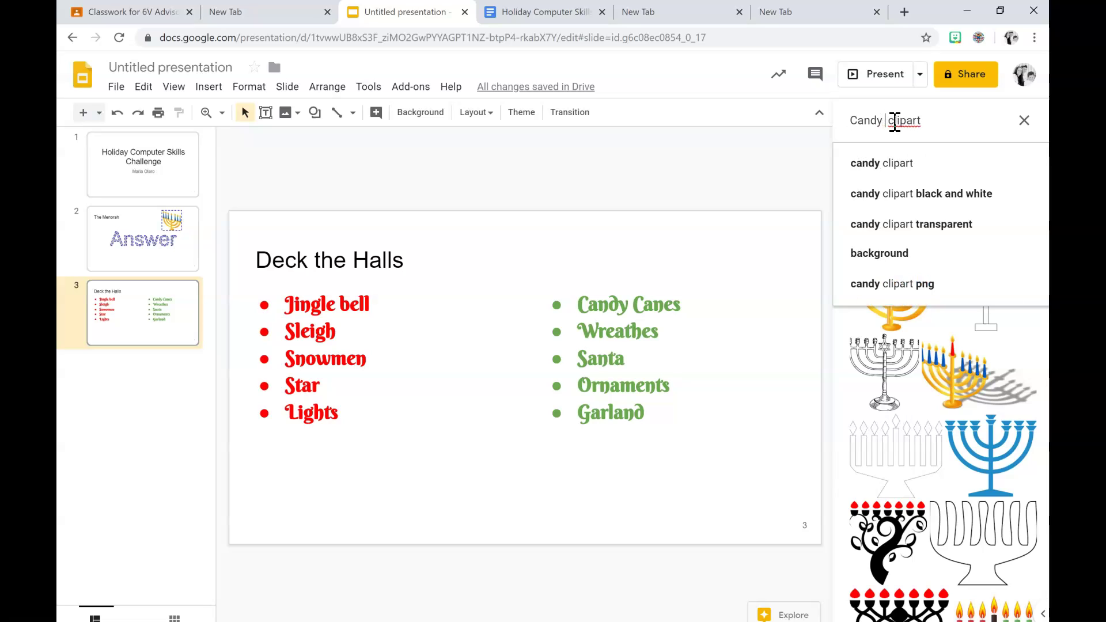
type("y Cand")
type("e")
key("Return")
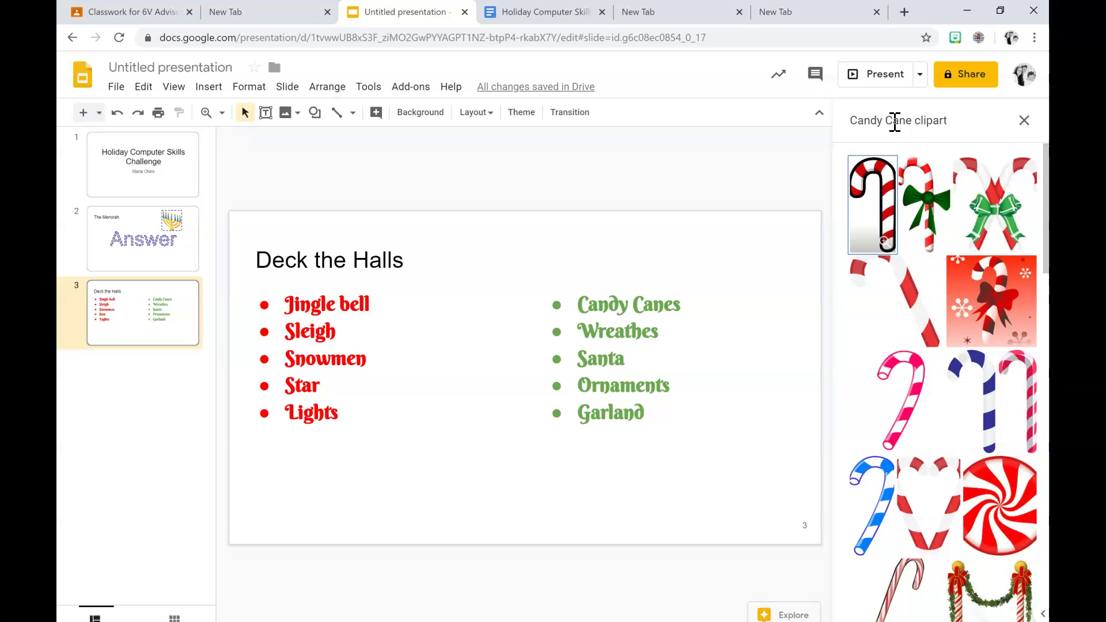
Insert a red-and-white candy cane clipart after an error, then shrink it by dragging
left_click(885, 193)
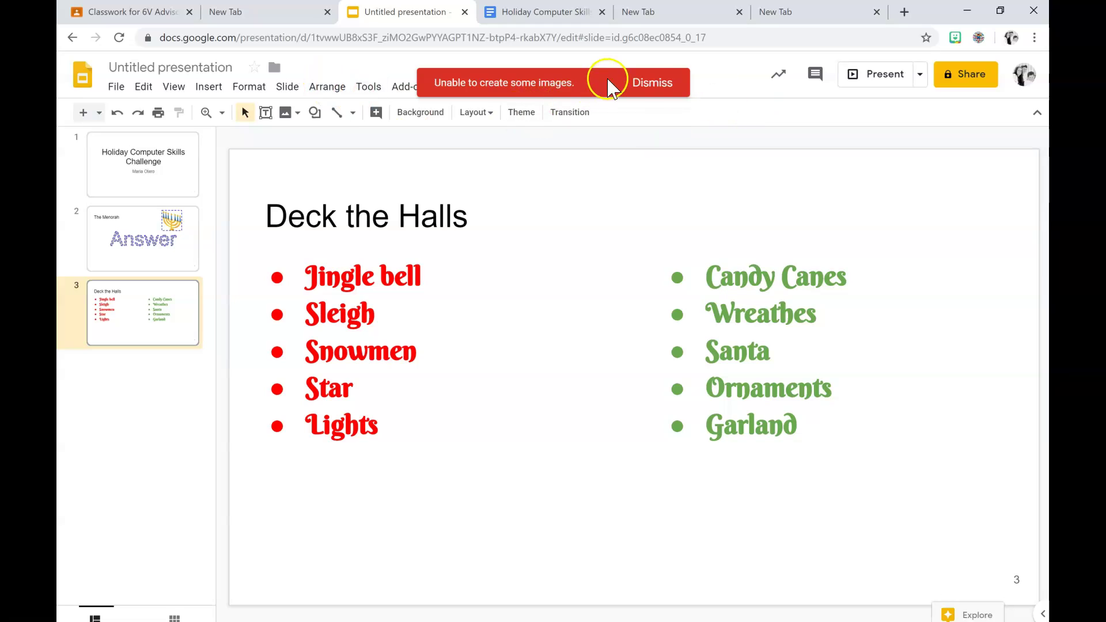
left_click(651, 86)
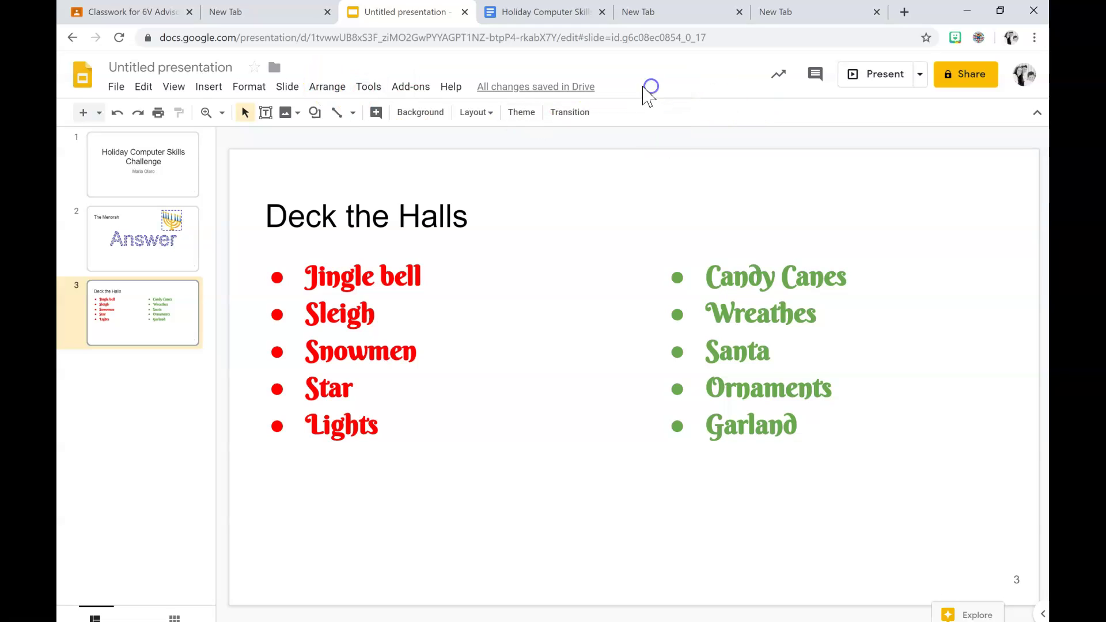
left_click(206, 87)
left_click(467, 167)
left_click(286, 113)
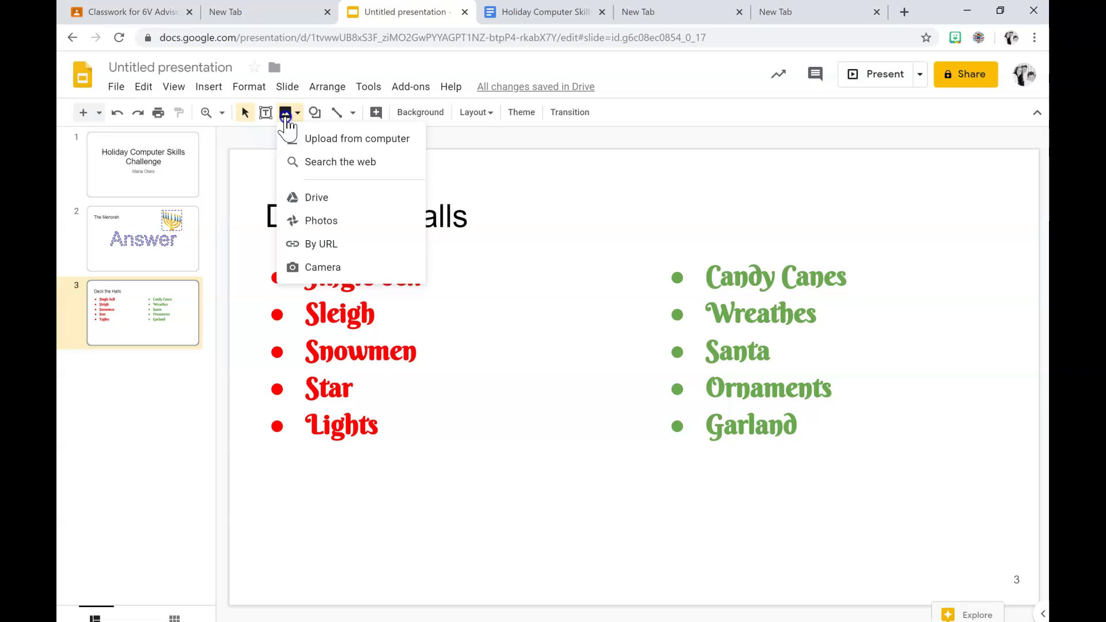
left_click(310, 162)
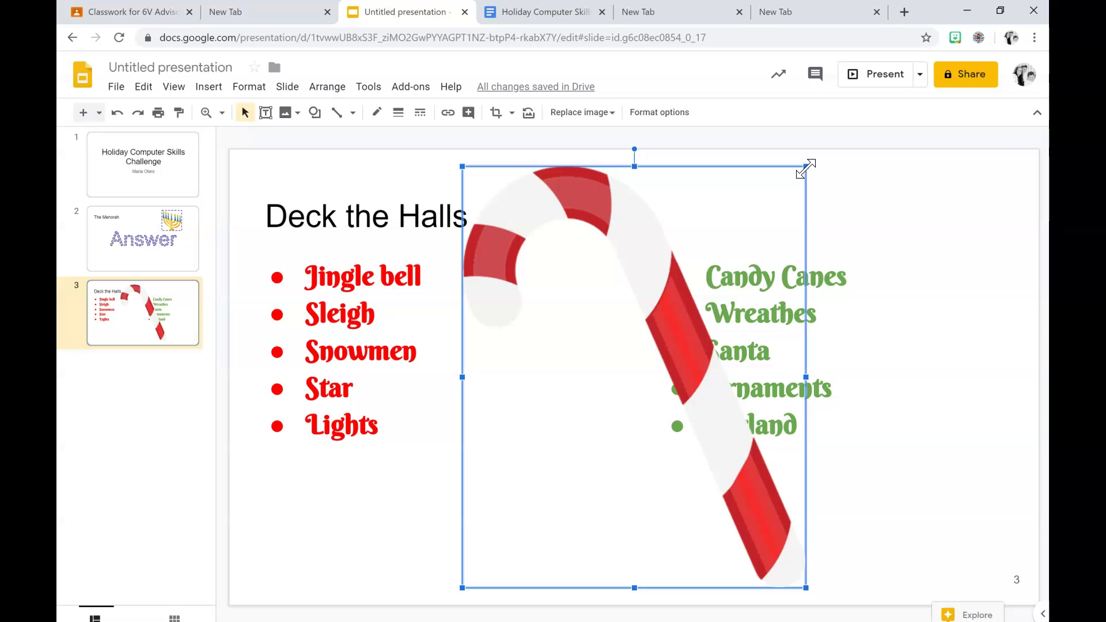
left_click_drag(805, 169, 553, 466)
Drag the shrunken candy cane into the slide's bottom-right corner
left_click_drag(533, 520, 968, 498)
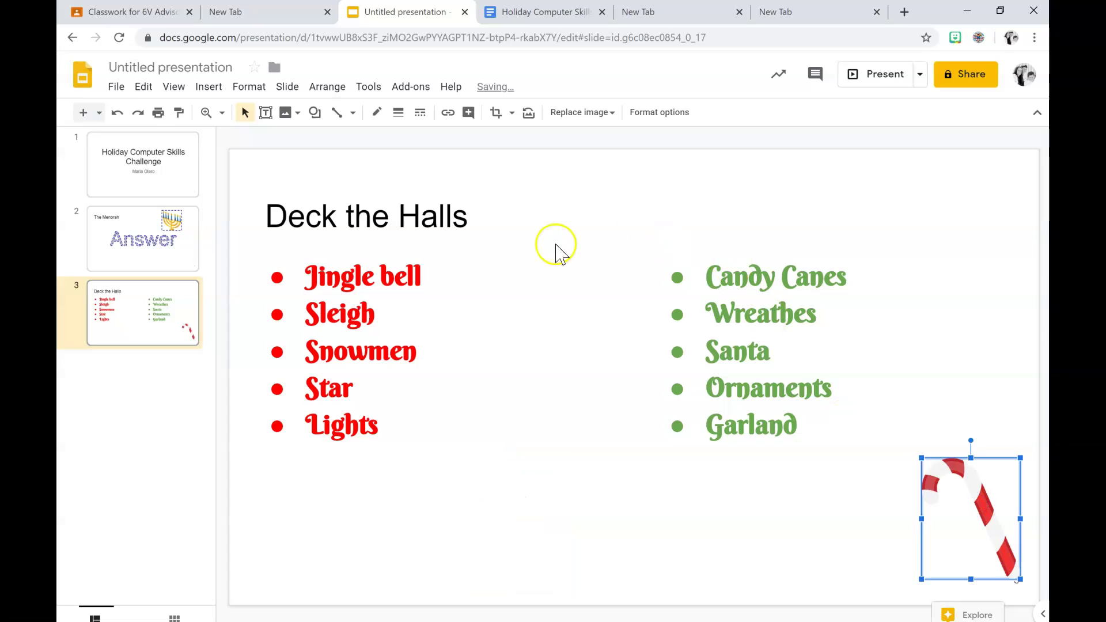
left_click(583, 232)
left_click(543, 380)
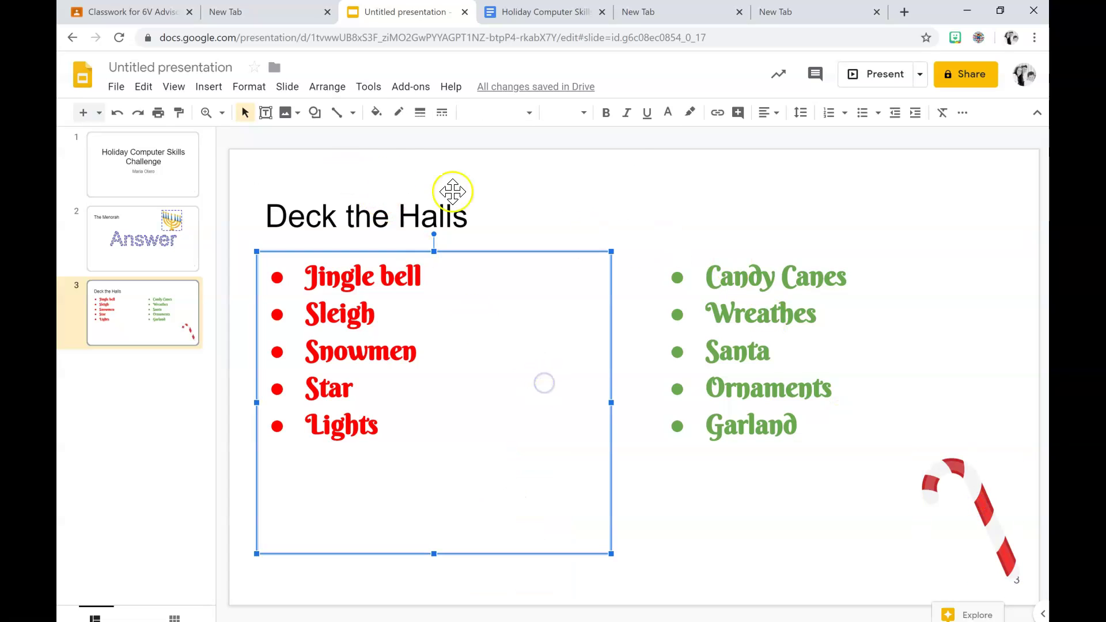
left_click(893, 216)
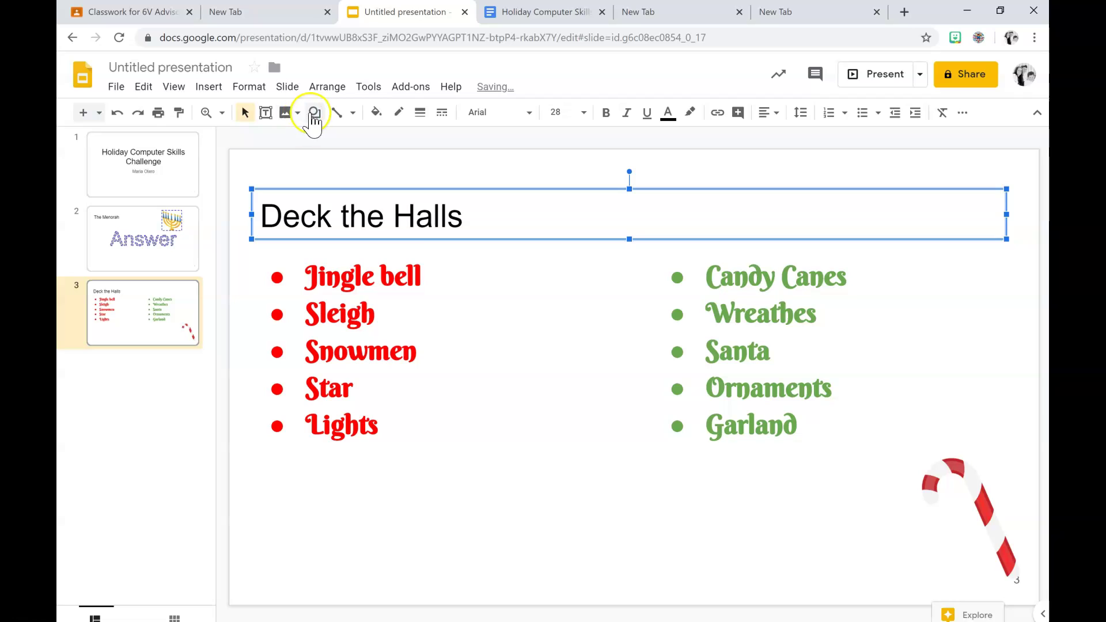
left_click(313, 113)
left_click(298, 113)
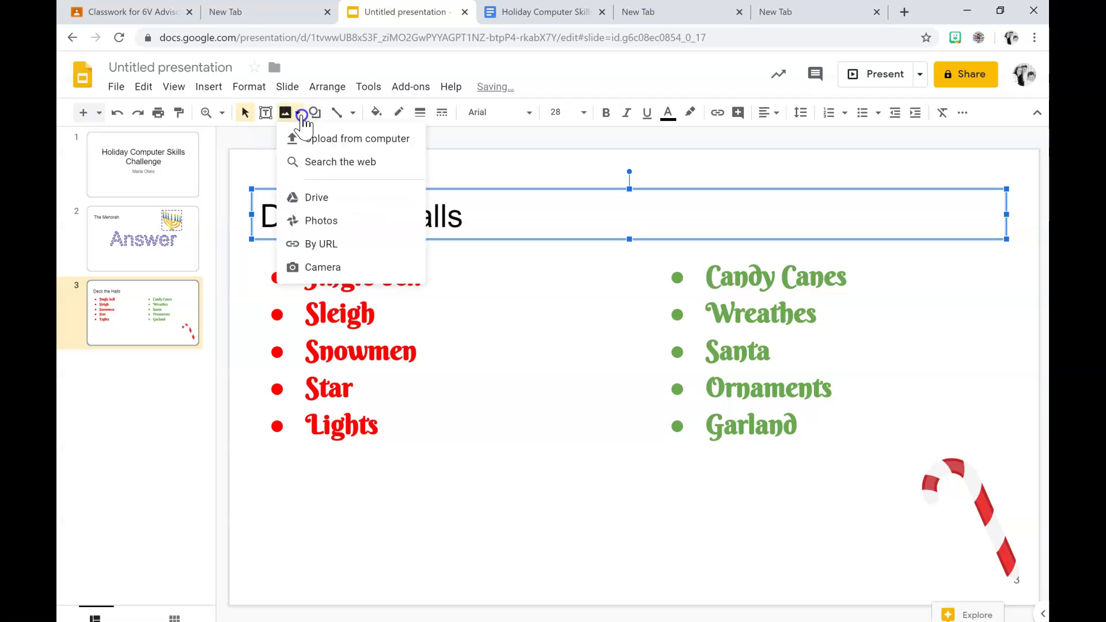
Search the web for 'christmas lights clipart' and pick the string of lights image
left_click(311, 160)
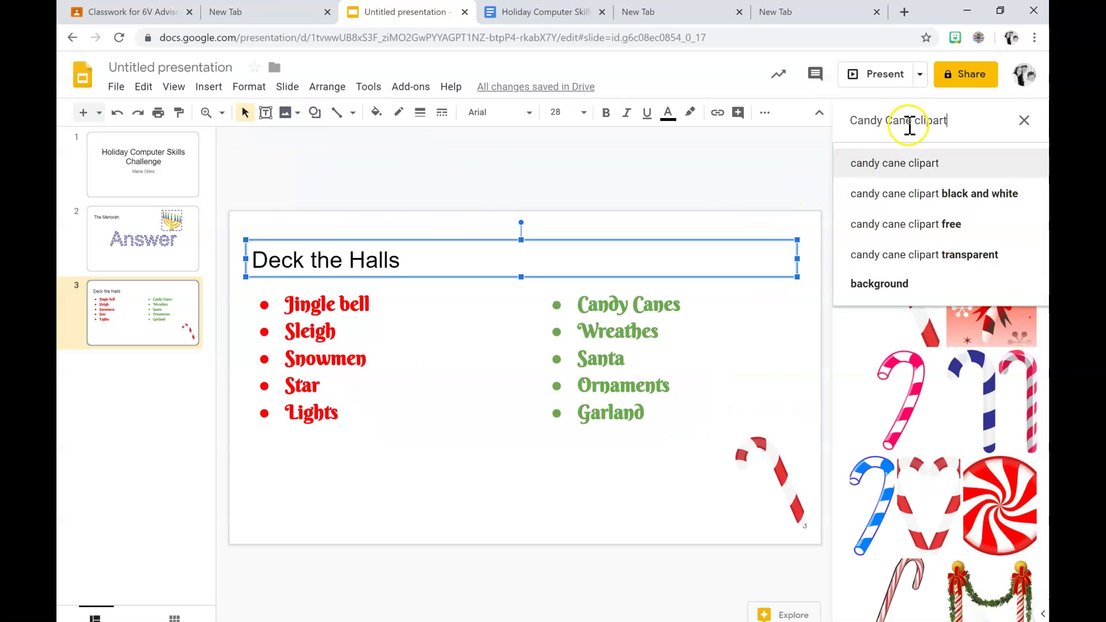
key("BackSpace")
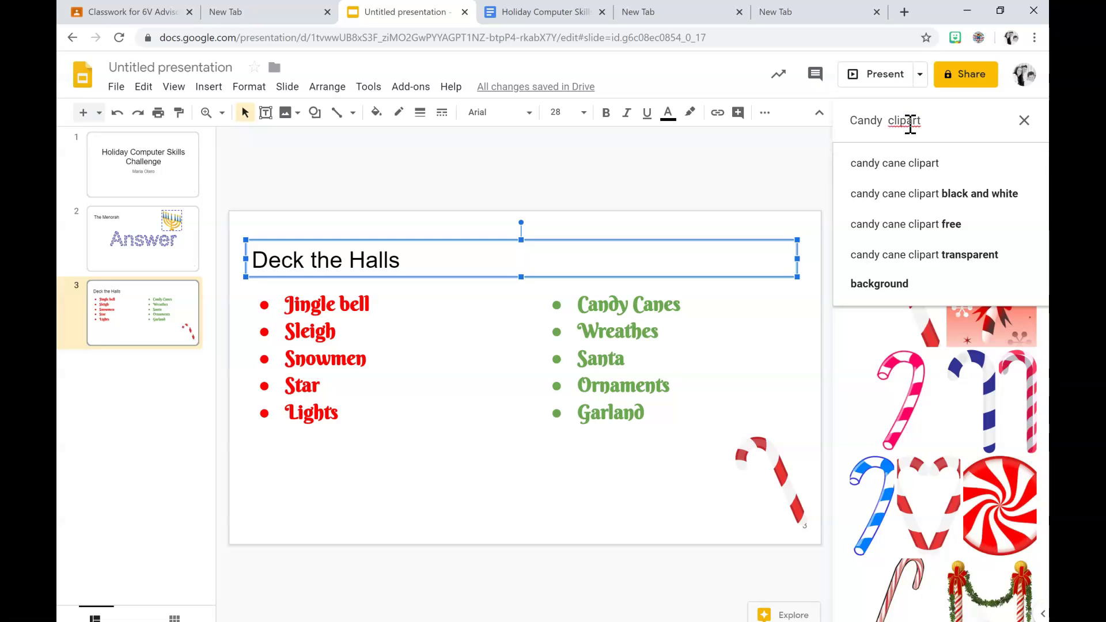
key("BackSpace")
key("BackSpace")
key("BackSpace")
type("chris")
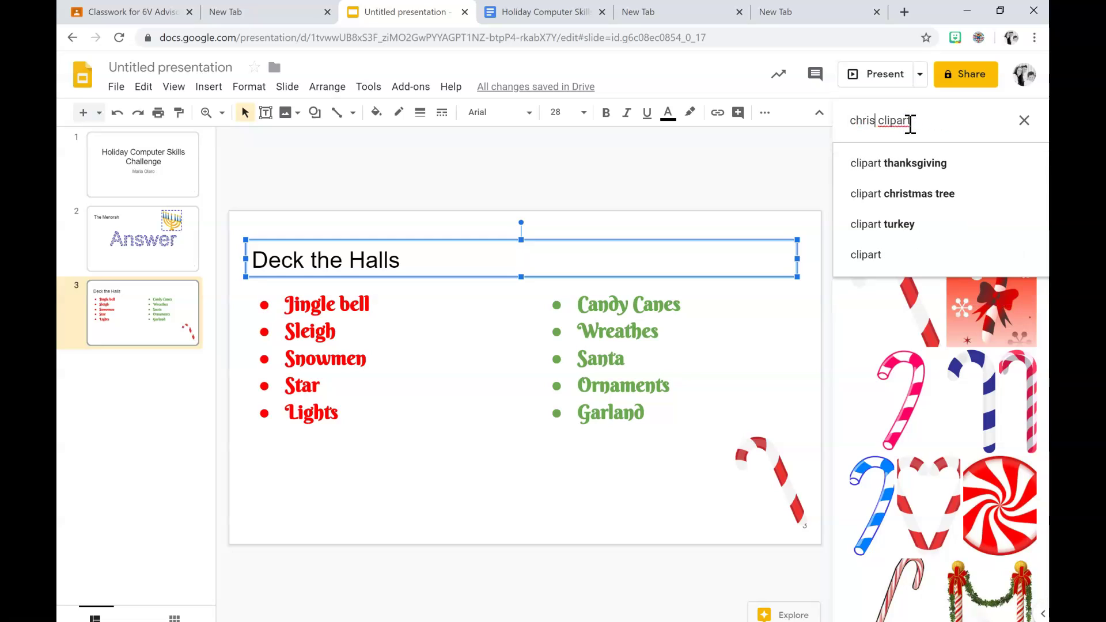
type("tmas gi")
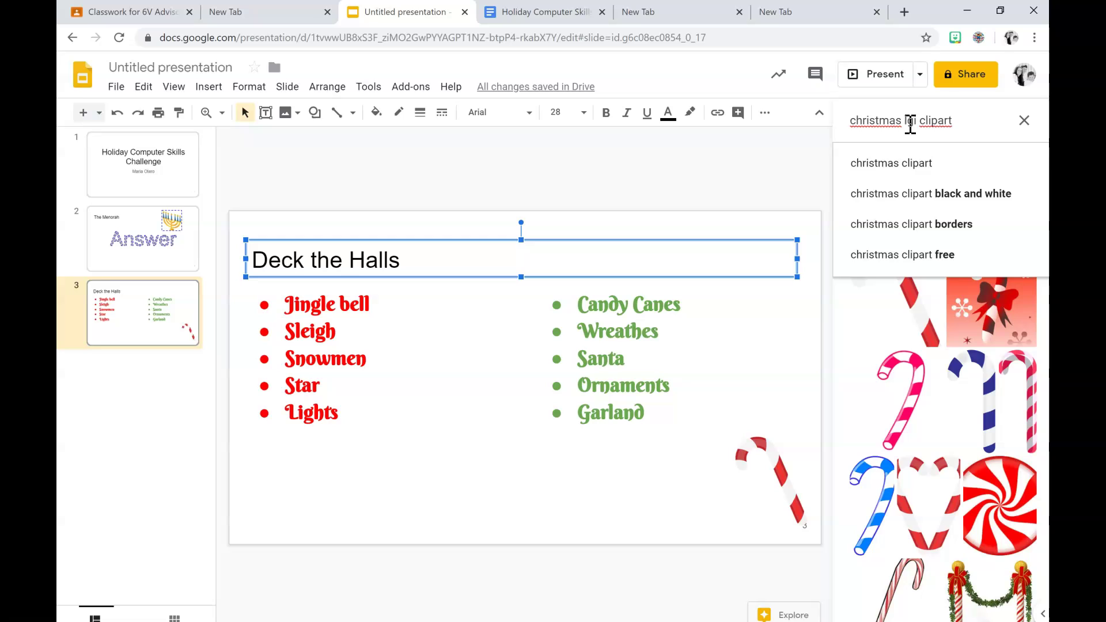
key("BackSpace")
type("lights")
key("Return")
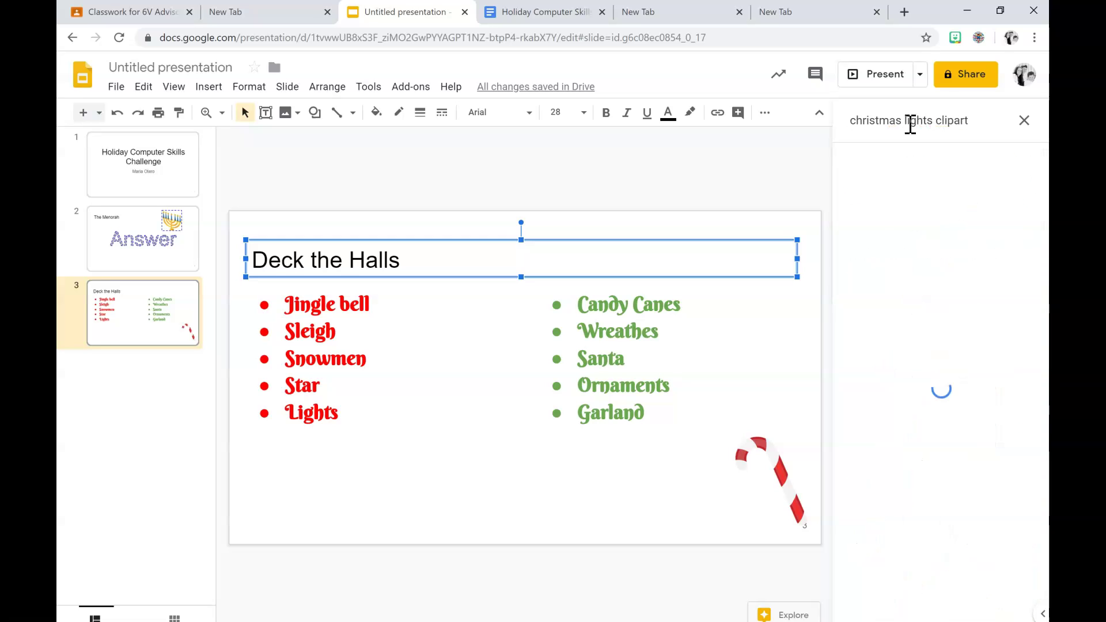
left_click(732, 197)
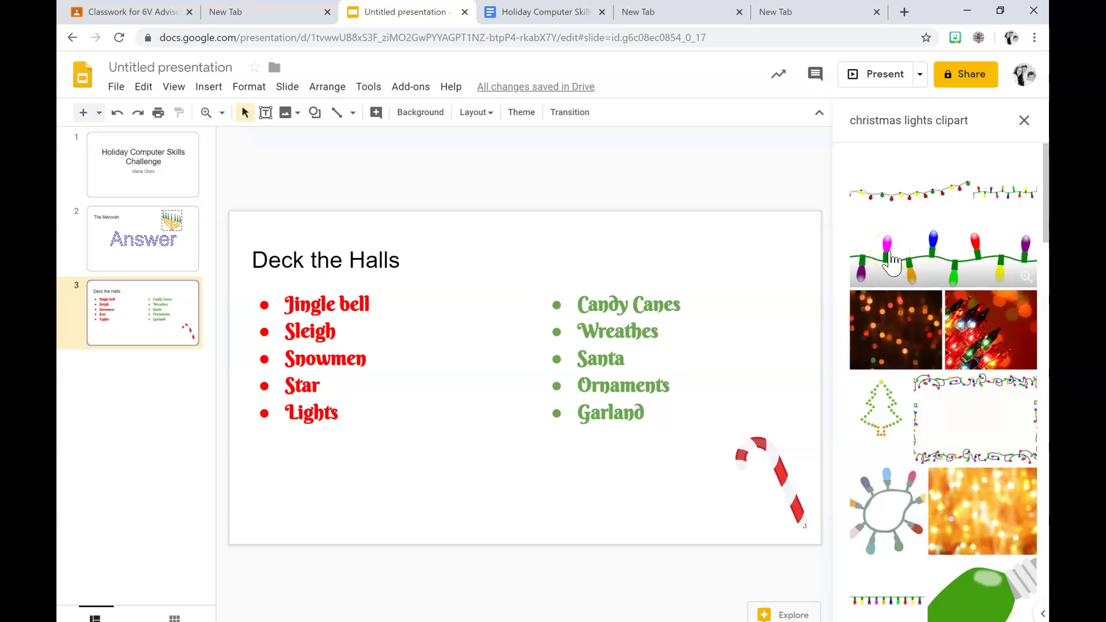
left_click(940, 207)
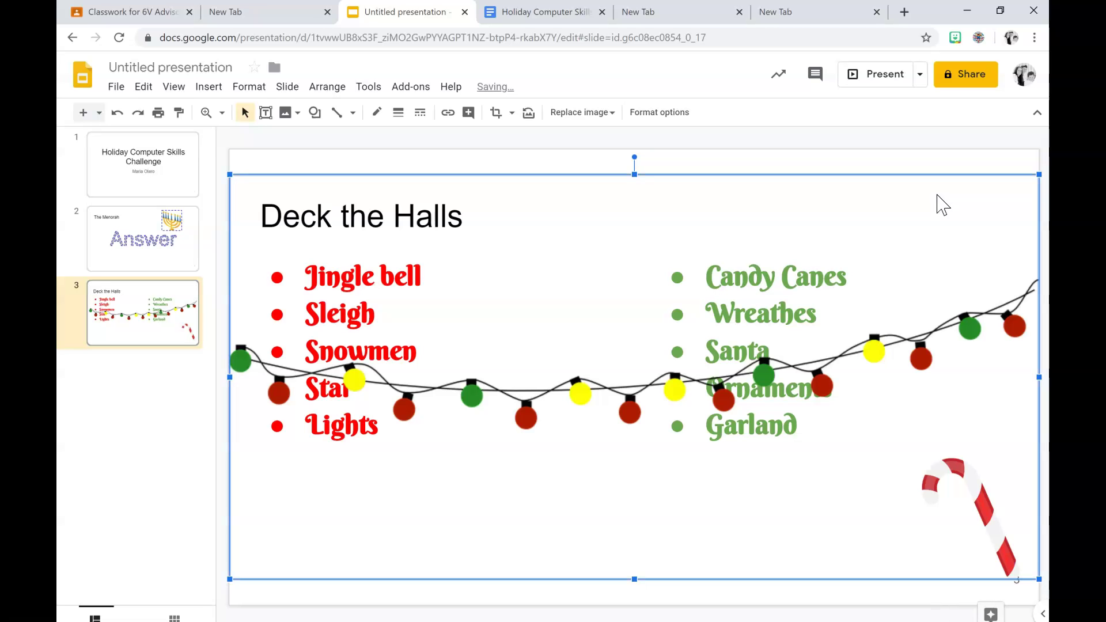
Crop the empty space above and below the inserted lights clipart
left_click(825, 354)
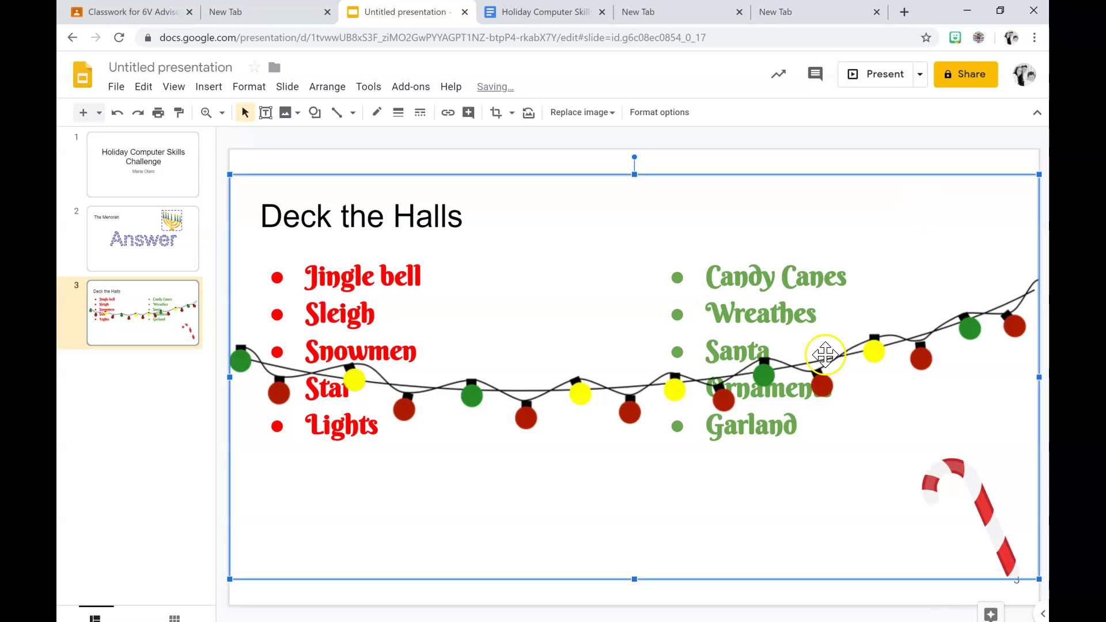
double_click(743, 544)
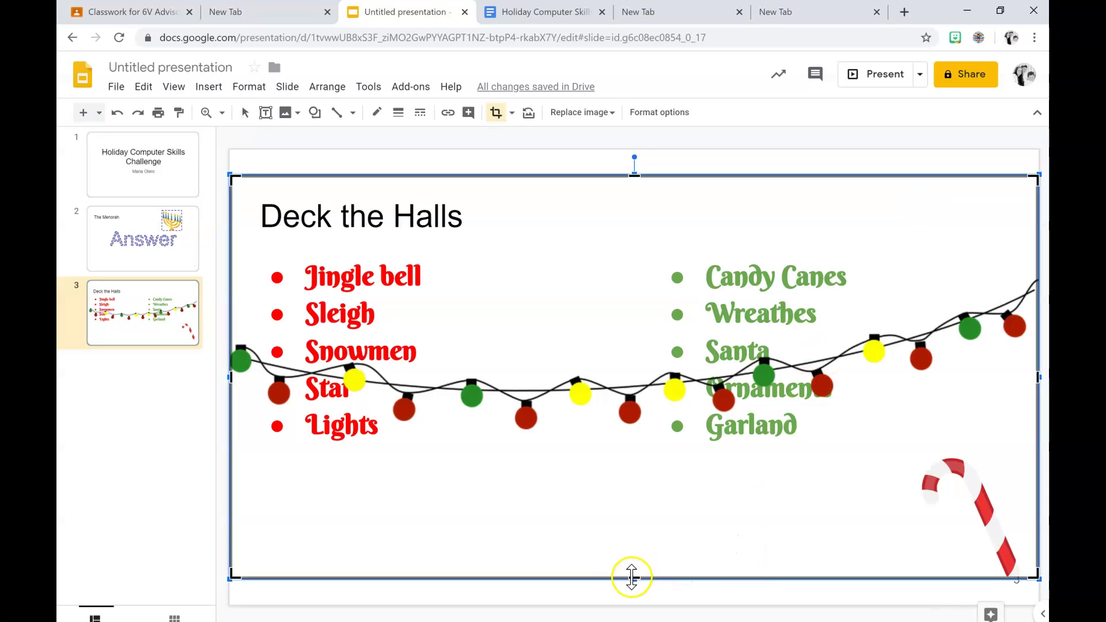
left_click_drag(632, 571, 634, 484)
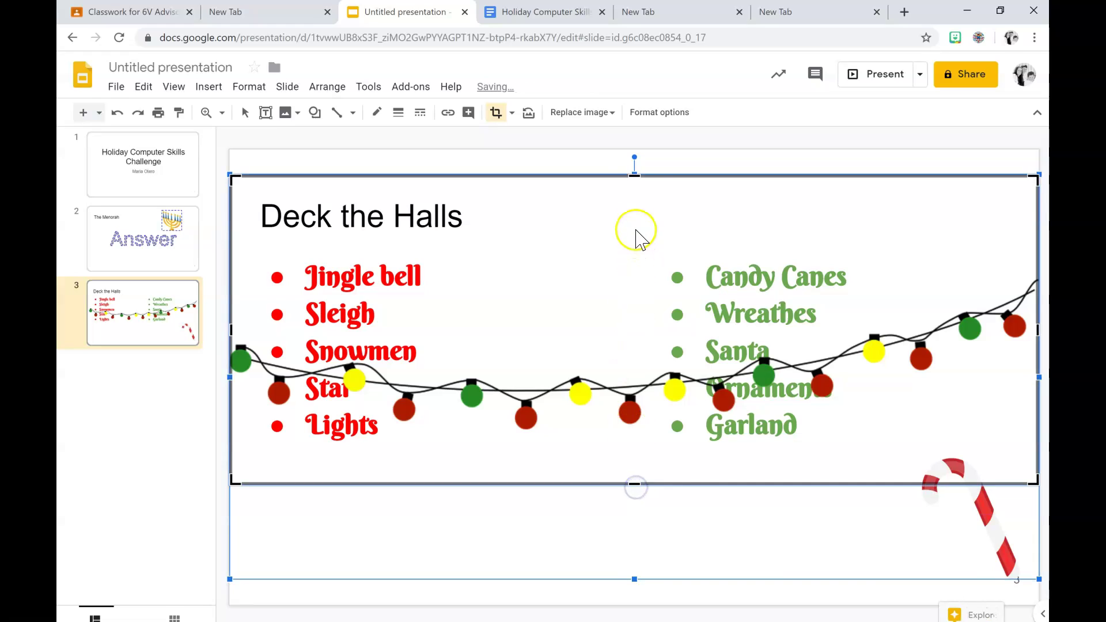
mouse_move(633, 176)
left_mouse_down()
mouse_move(629, 319)
mouse_move(619, 326)
mouse_move(622, 183)
left_mouse_up()
key("Return")
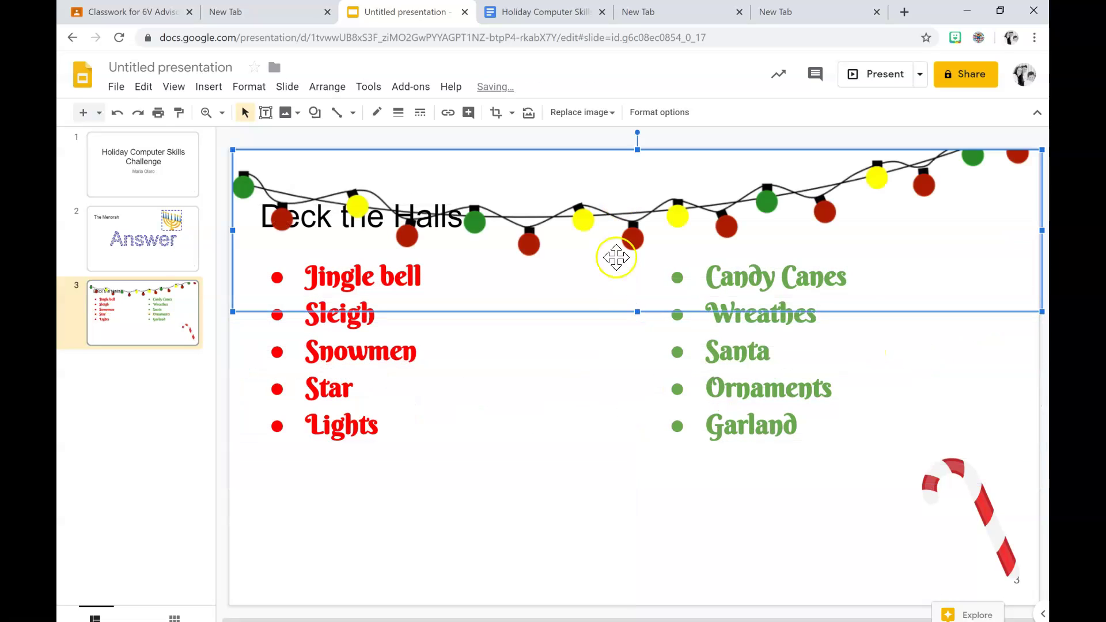
Crop more off the bottom of the lights strand for a tighter strip
double_click(623, 305)
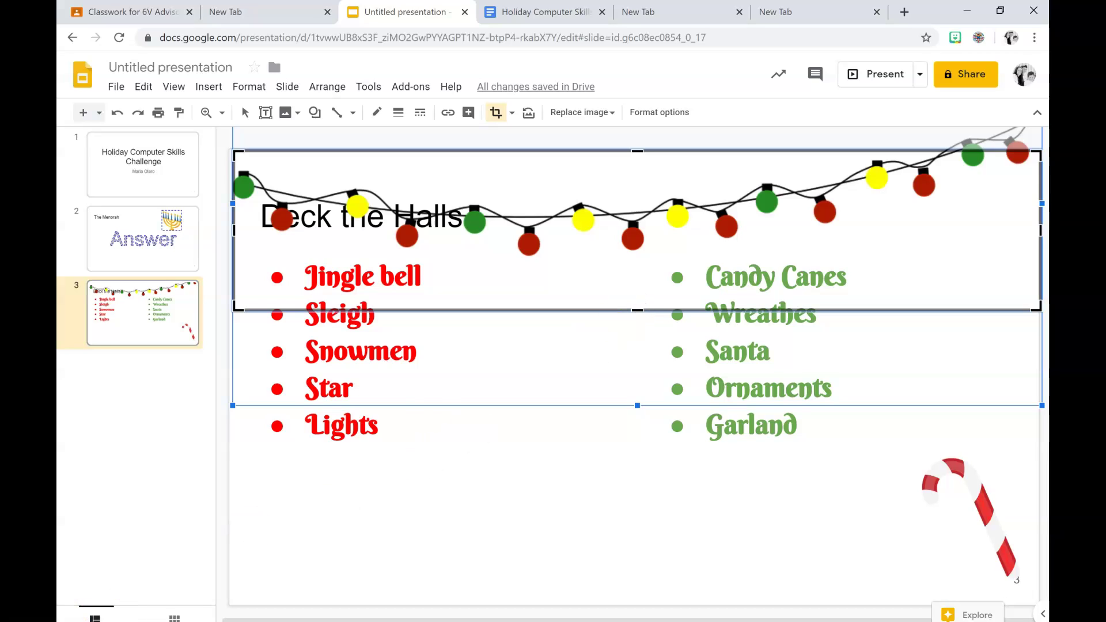
left_click(433, 421)
left_click(511, 300)
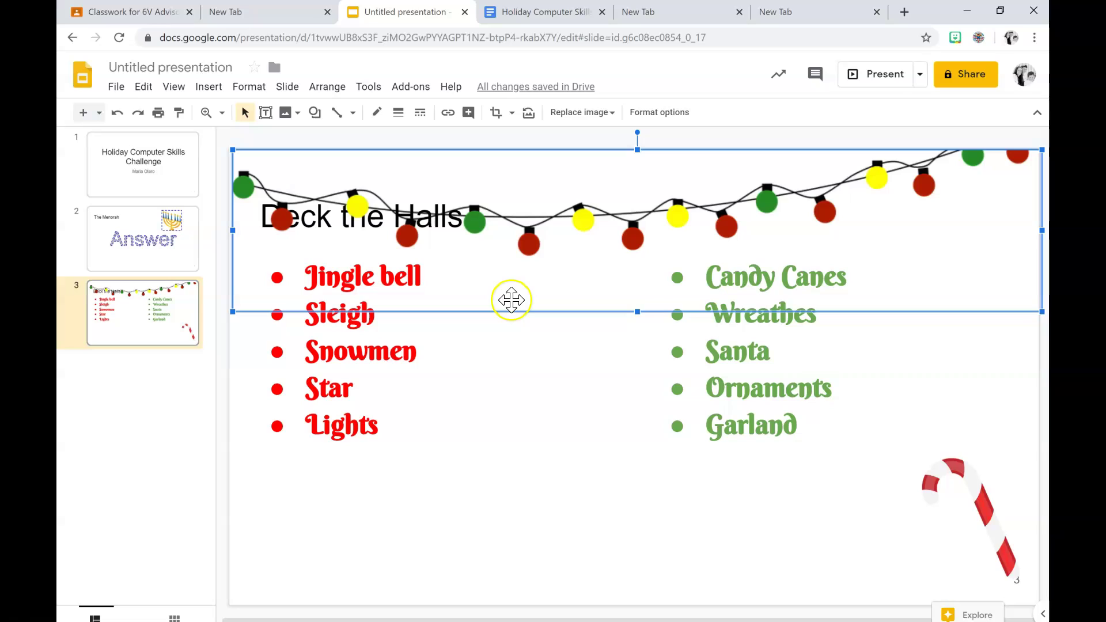
double_click(511, 300)
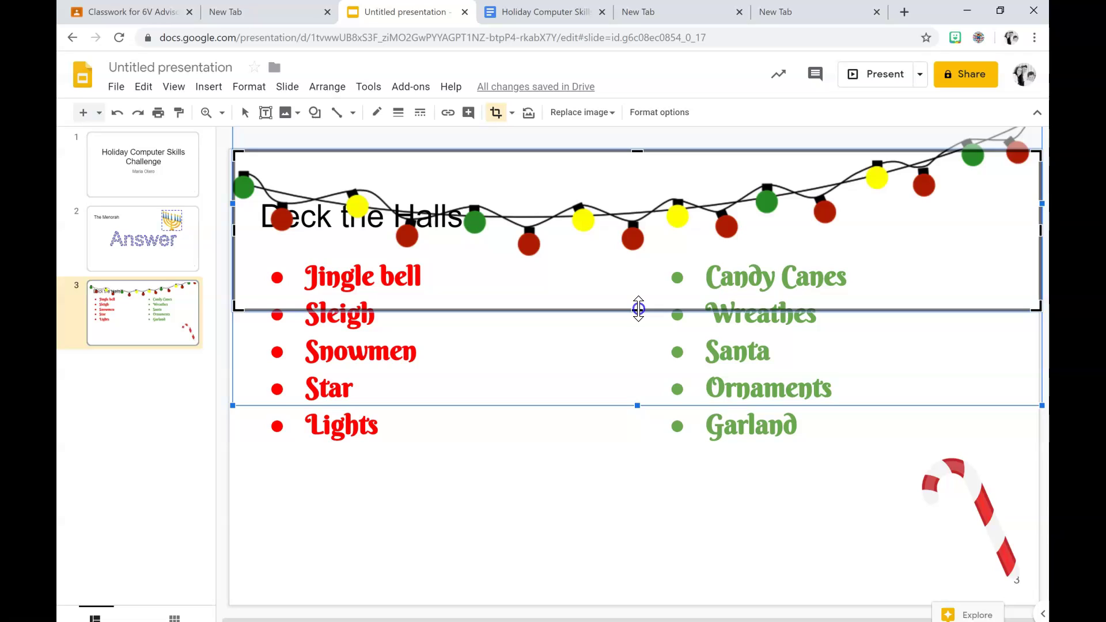
left_click_drag(638, 310, 638, 280)
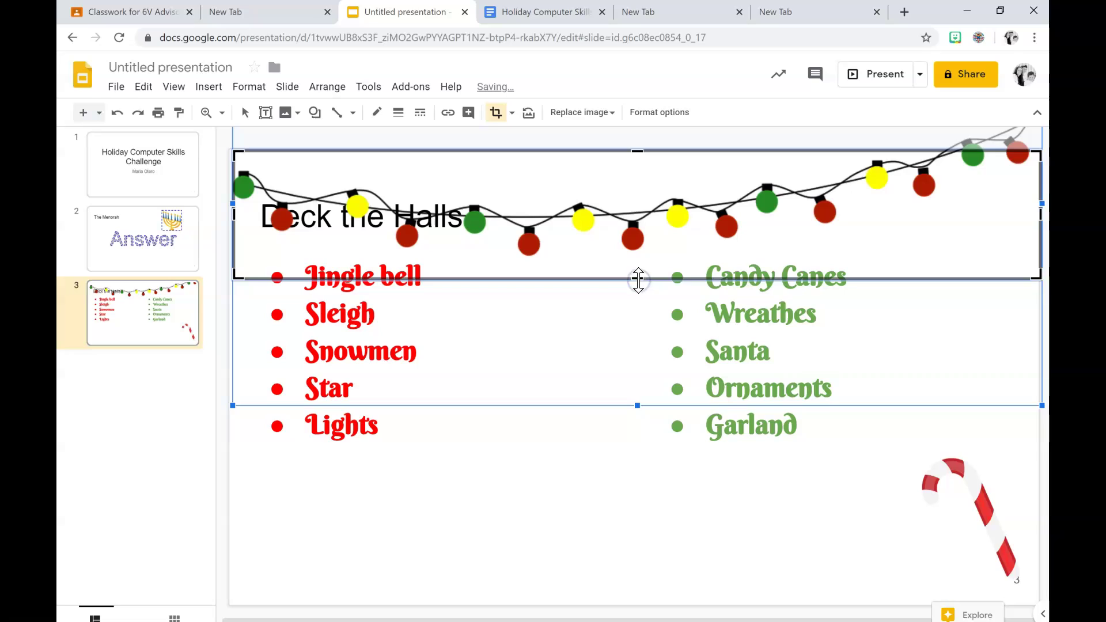
key("Return")
Align the lights strand flush with the top edge of slide 3
left_click(630, 244)
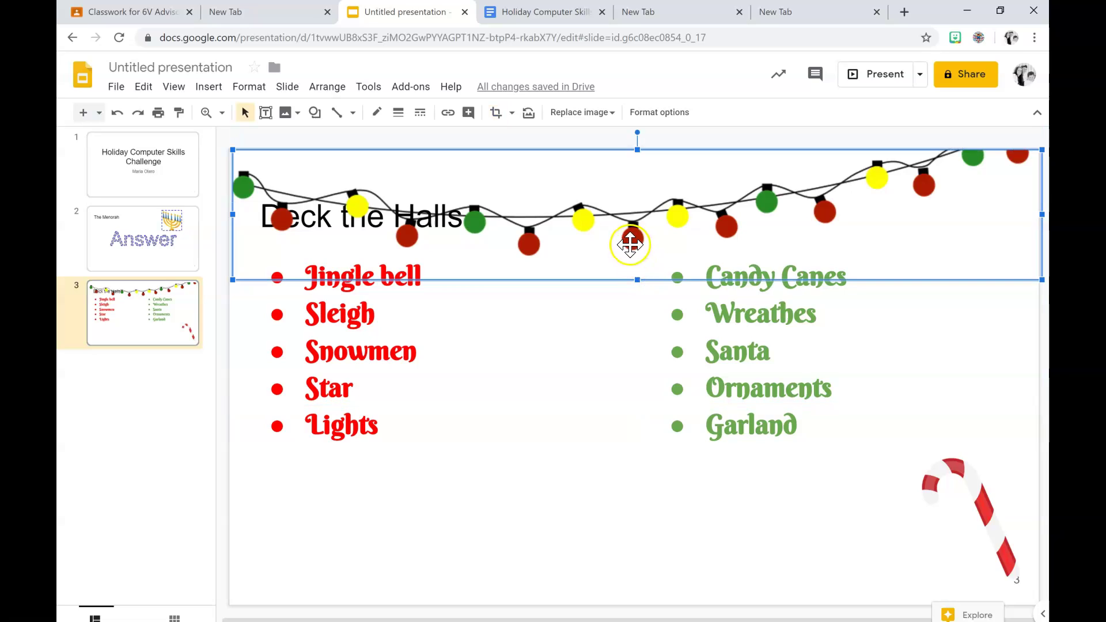
left_click_drag(628, 244, 626, 241)
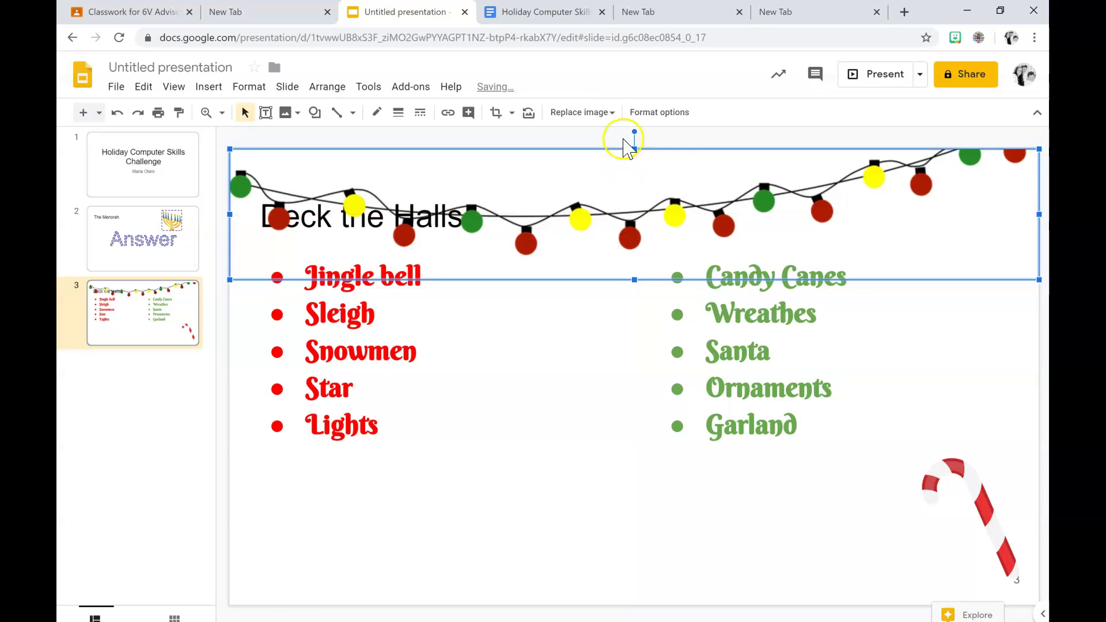
left_click(611, 477)
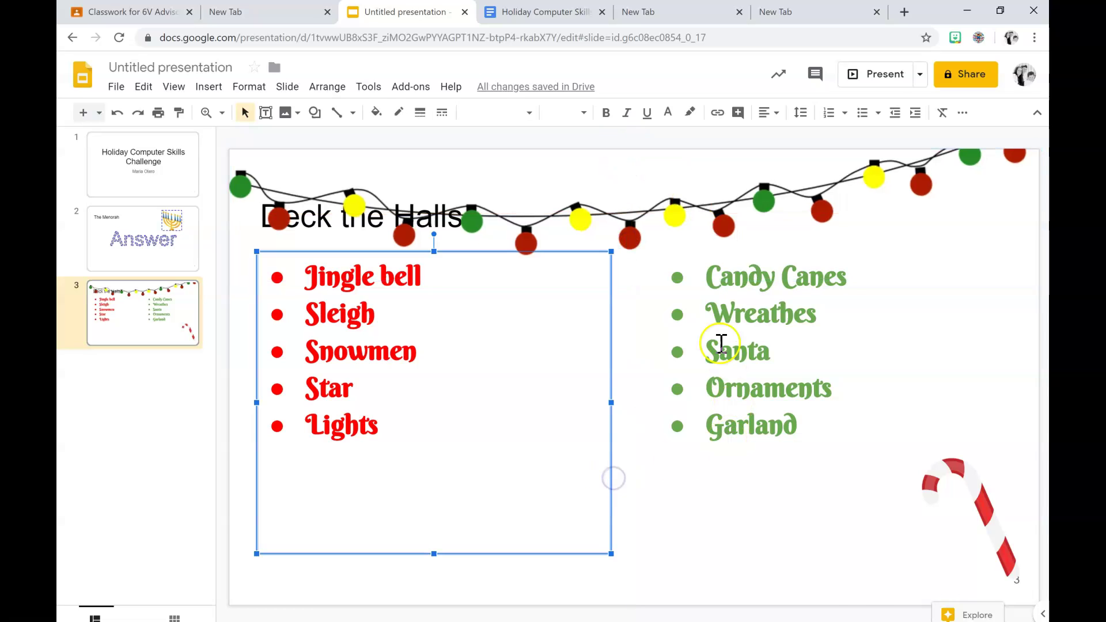
left_click(829, 587)
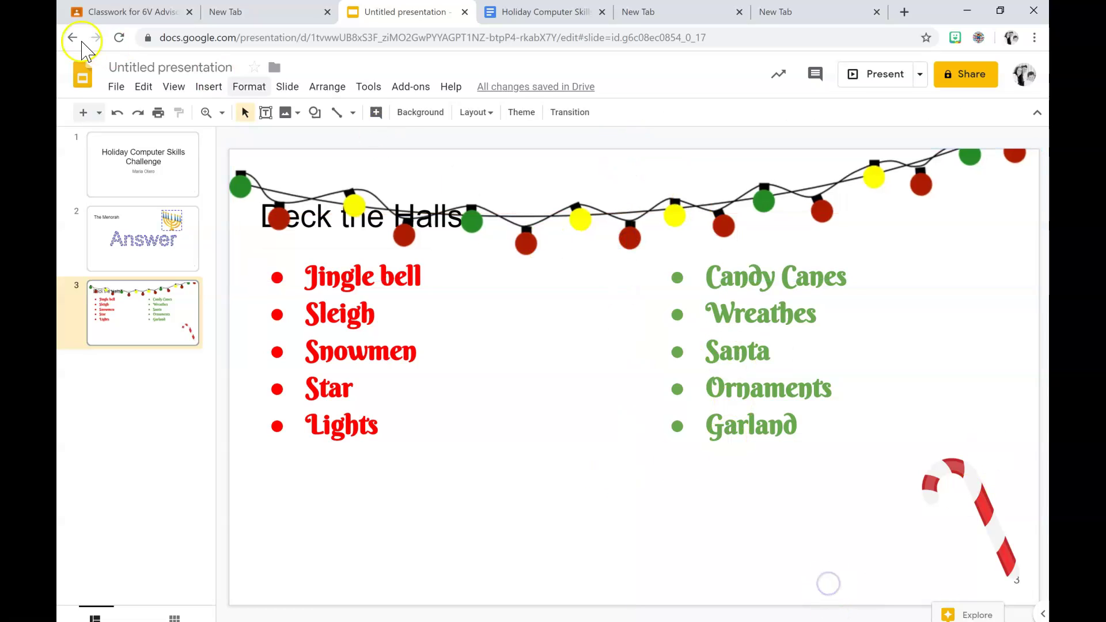
Search the web for 'santa clipart' and insert the dancing Santa image
left_click(298, 117)
left_click(314, 162)
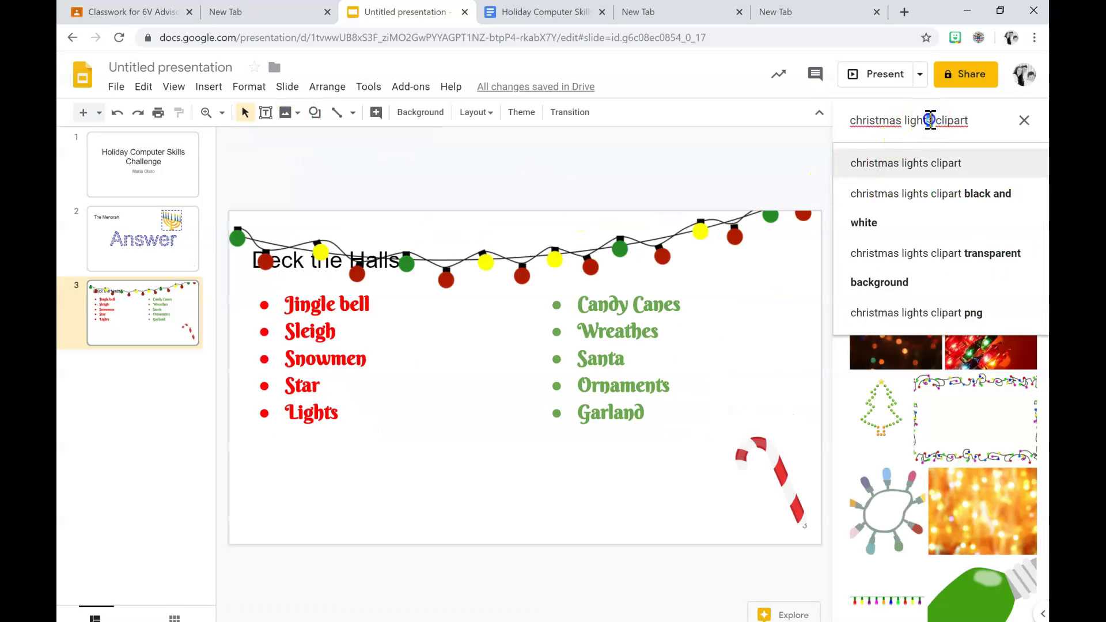
left_click_drag(930, 120, 864, 121)
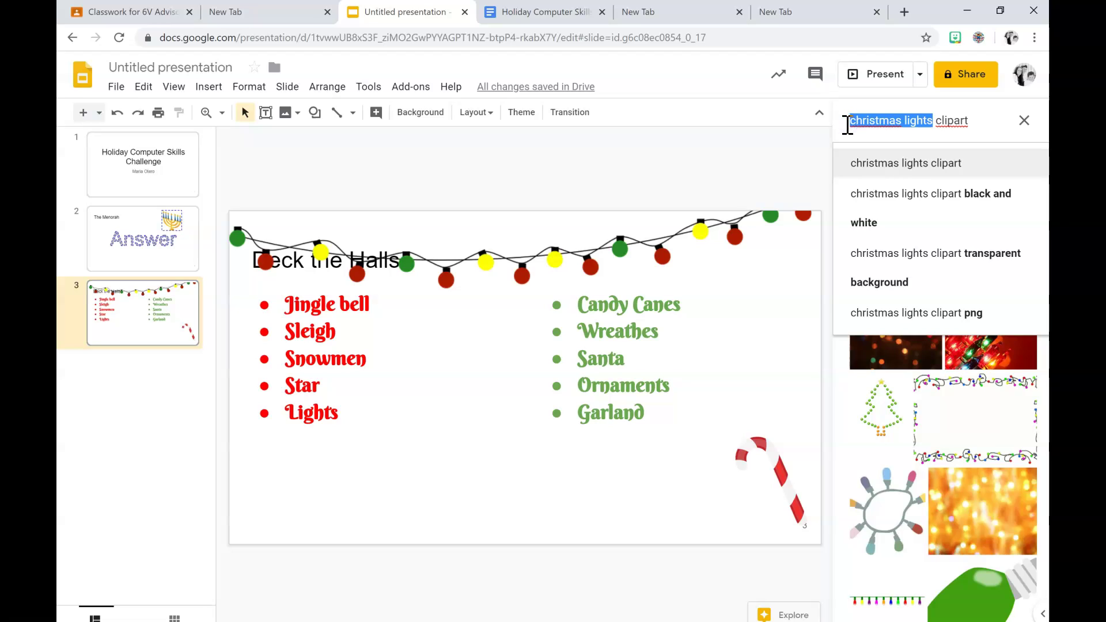
type("s")
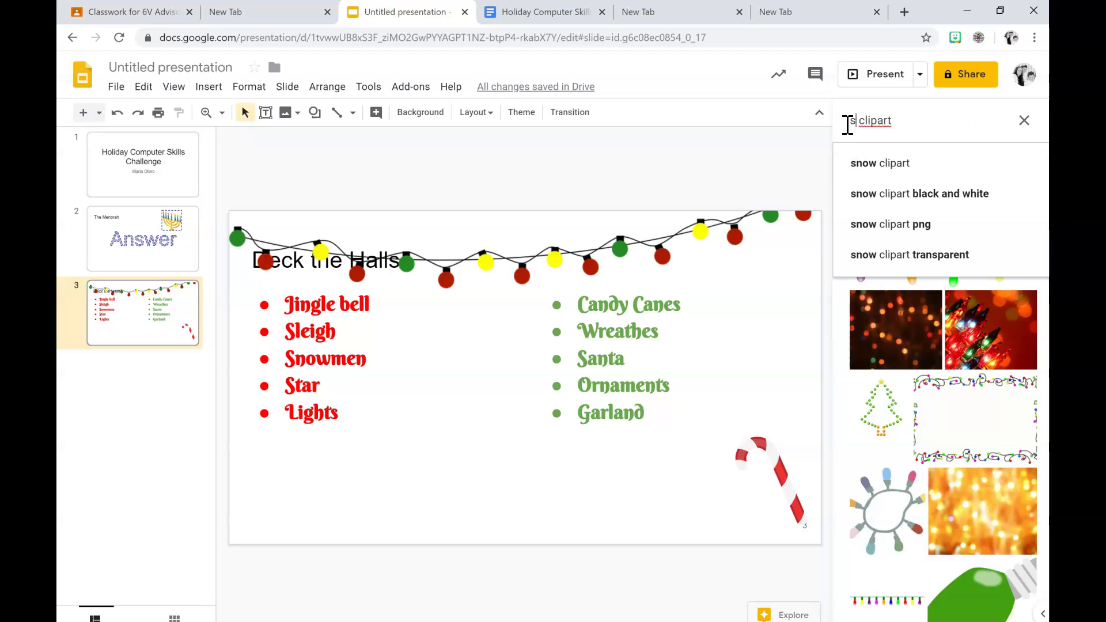
type("anta")
key("Return")
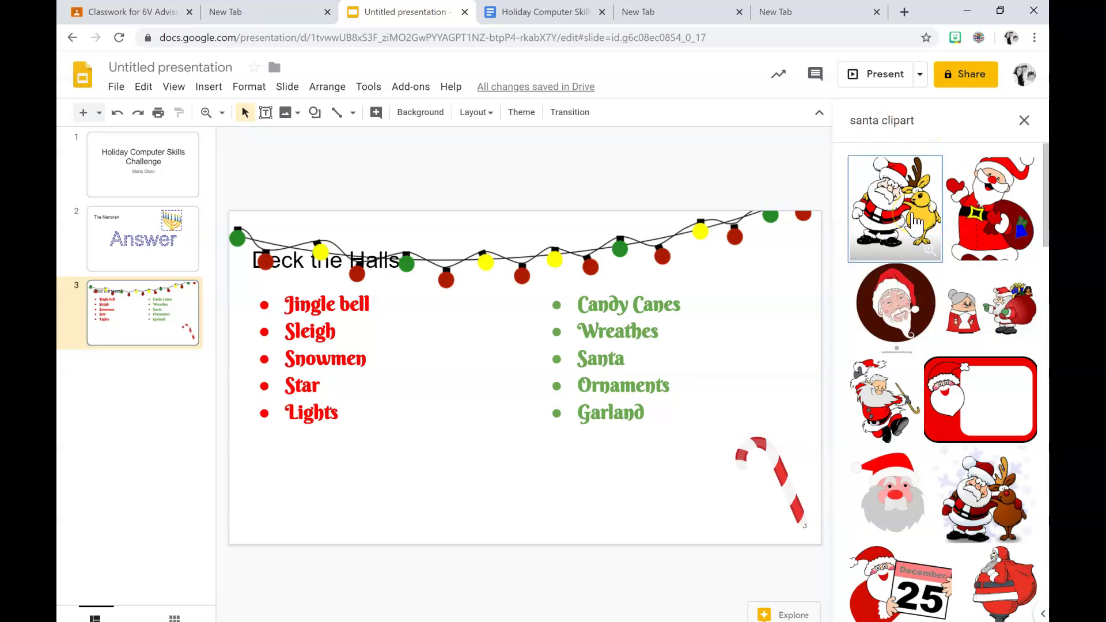
left_click(890, 395)
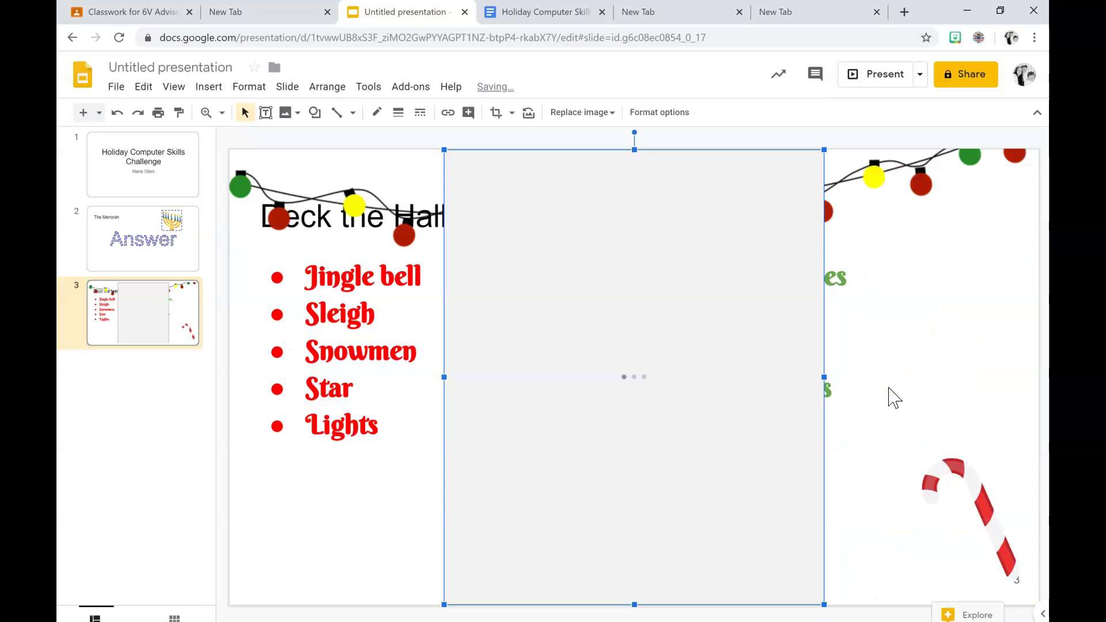
Shrink the Santa from its corner and place it below the Lights bullet
left_click(814, 169)
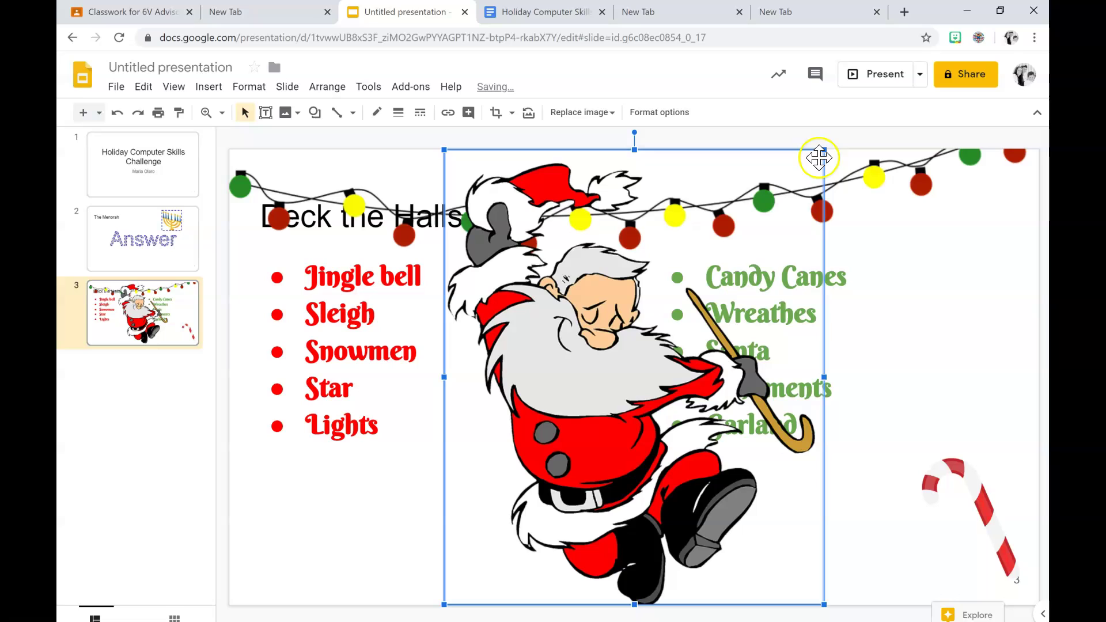
left_click_drag(823, 151, 543, 445)
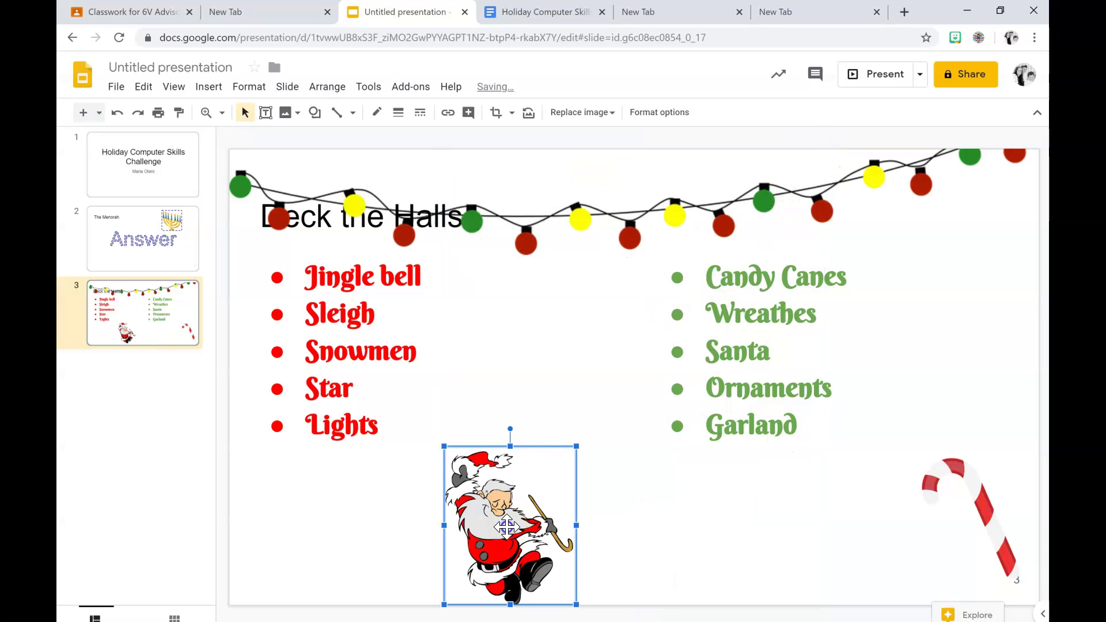
left_click_drag(507, 522, 495, 500)
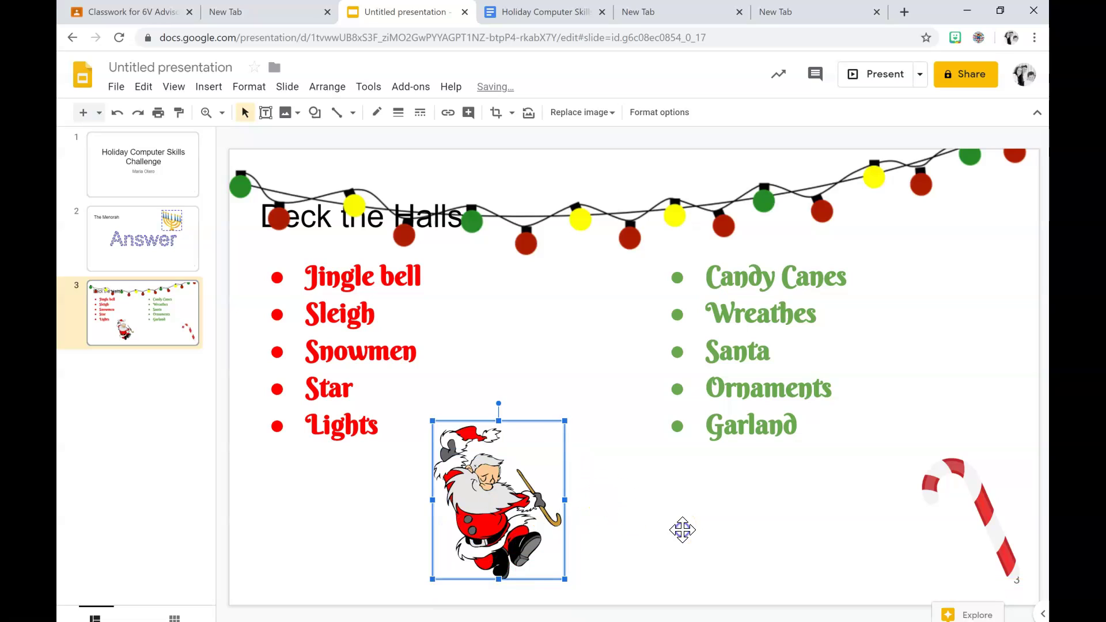